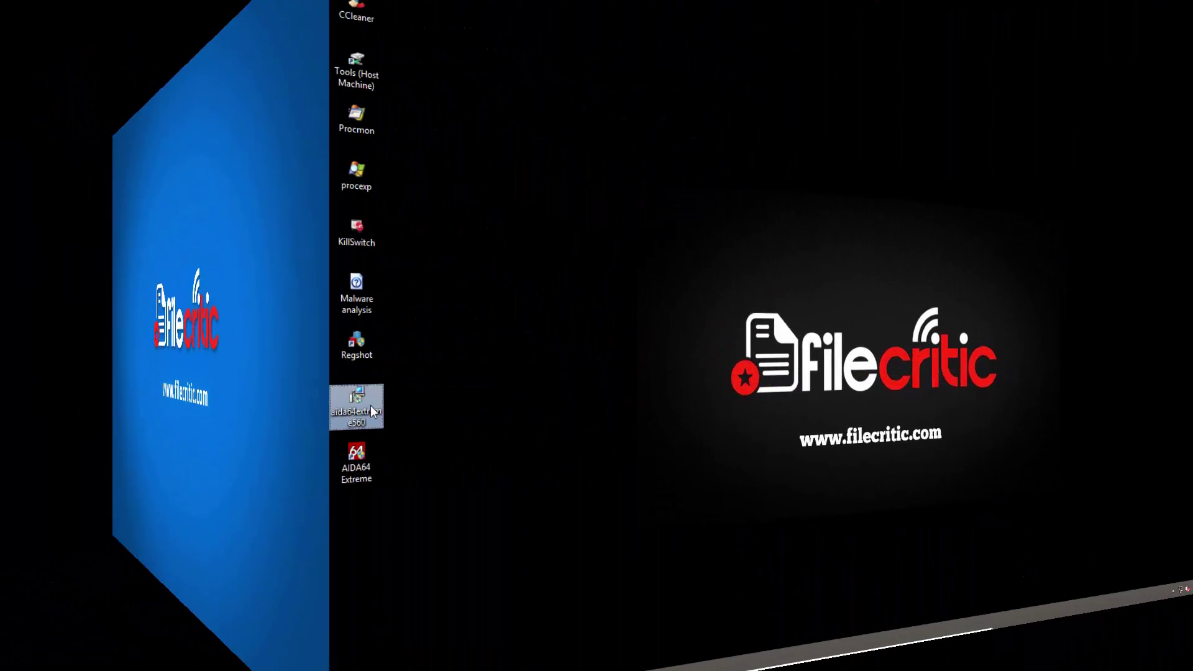
# Step: Open the AIDA64 installer file's properties and select its size on disk value
pyautogui.rightClick(370, 405)
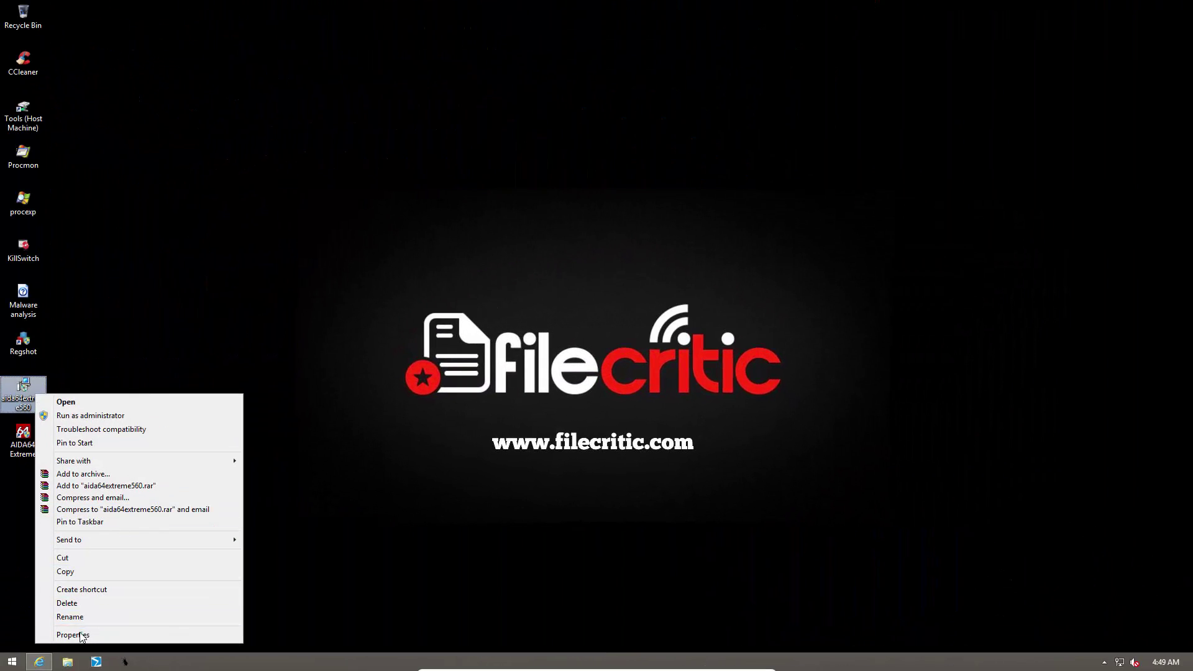
pyautogui.click(62, 634)
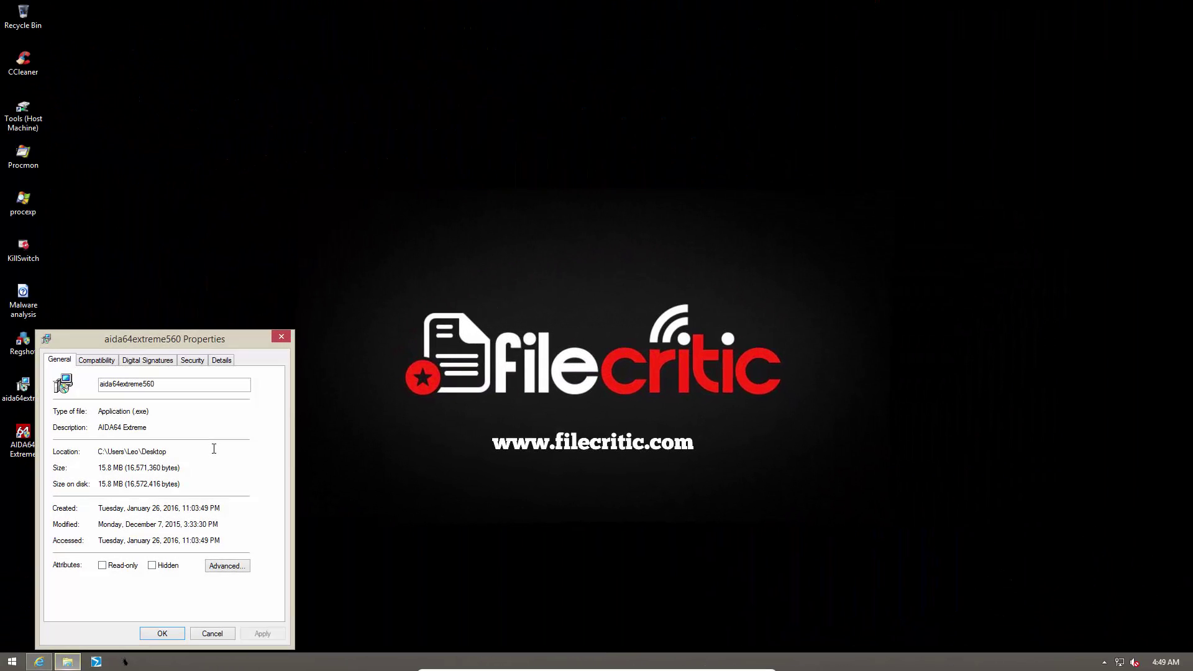
pyautogui.moveTo(101, 484); pyautogui.dragTo(134, 484)
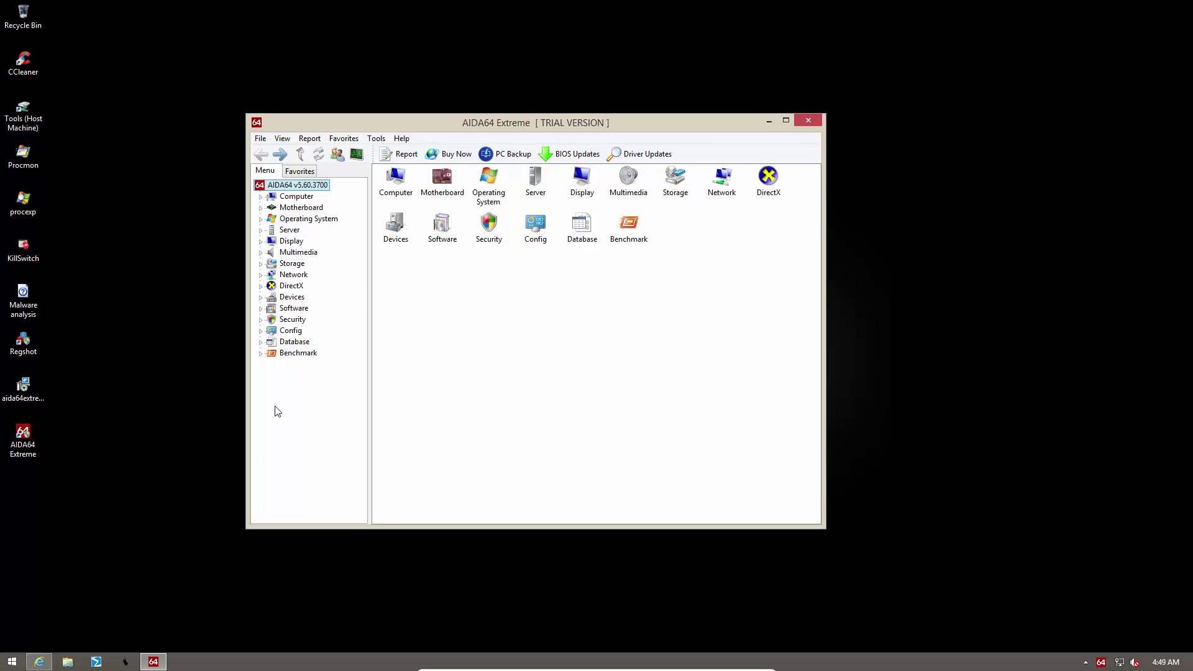
pyautogui.click(261, 196)
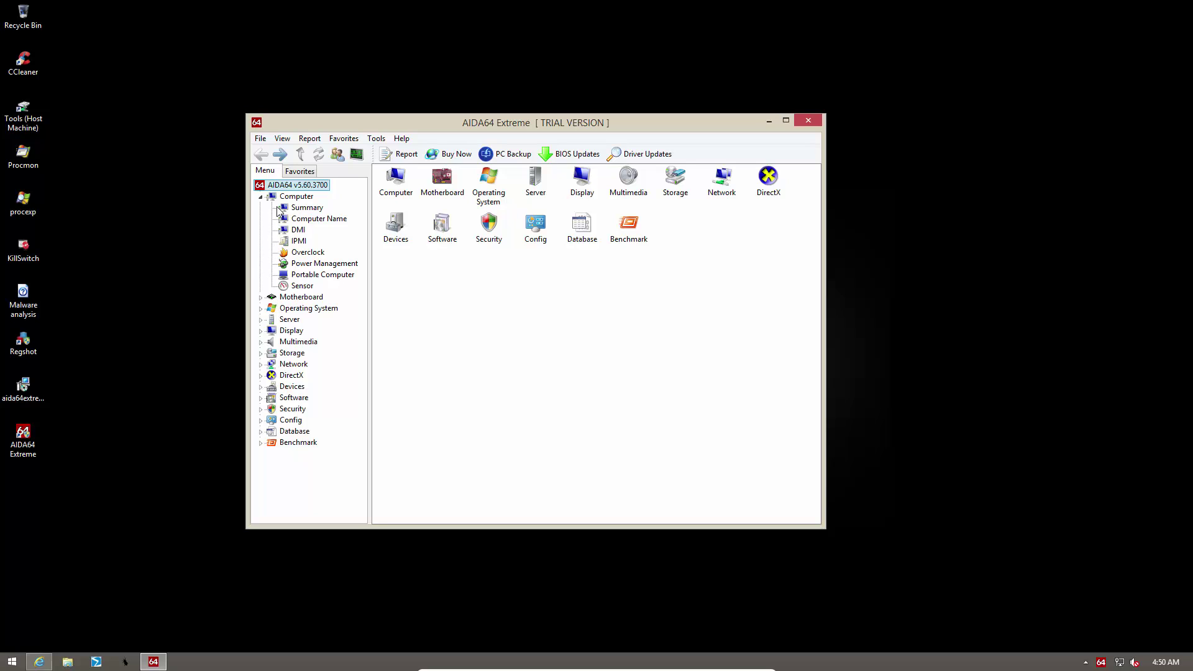
pyautogui.click(261, 197)
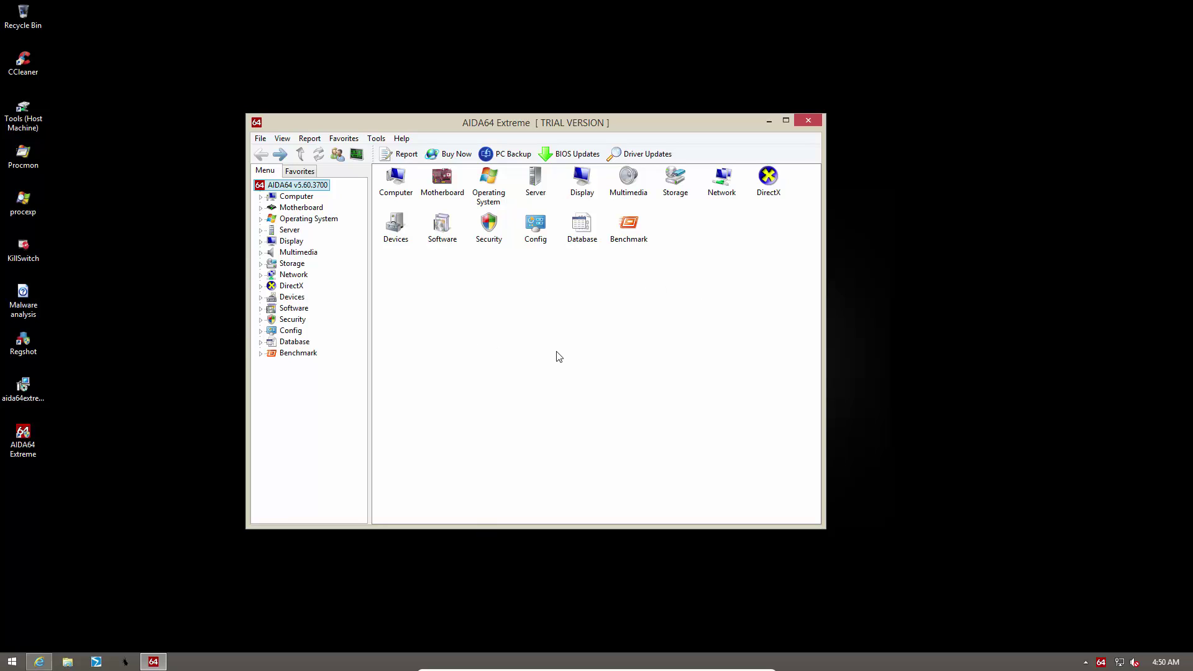
pyautogui.doubleClick(401, 186)
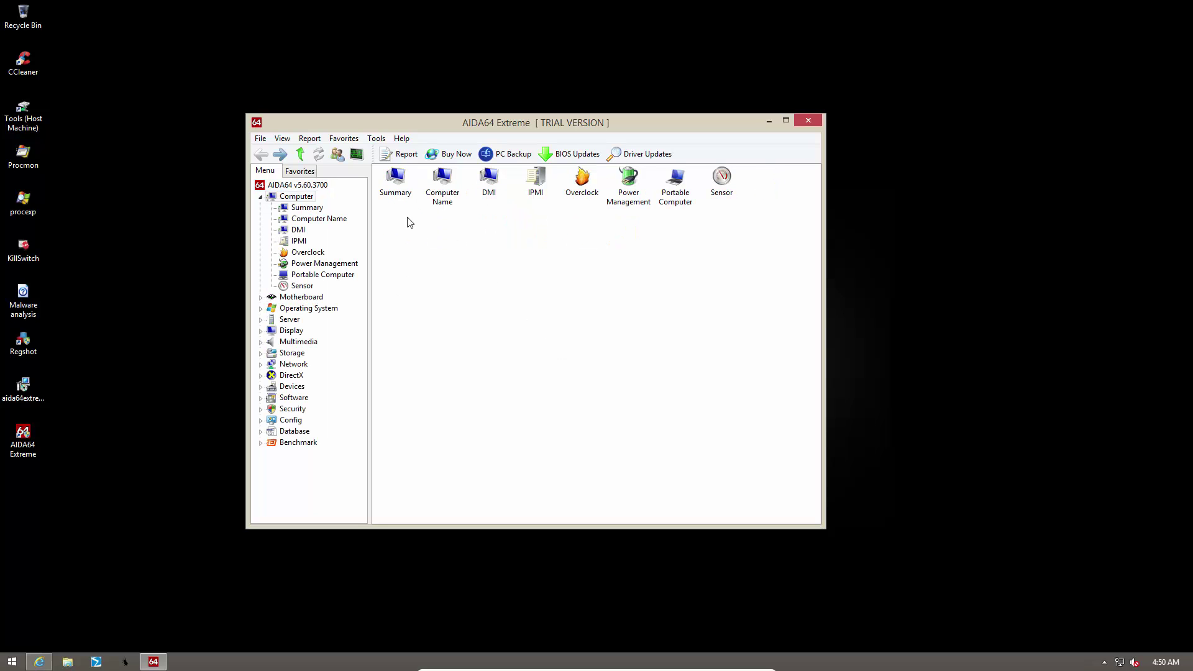
pyautogui.doubleClick(401, 178)
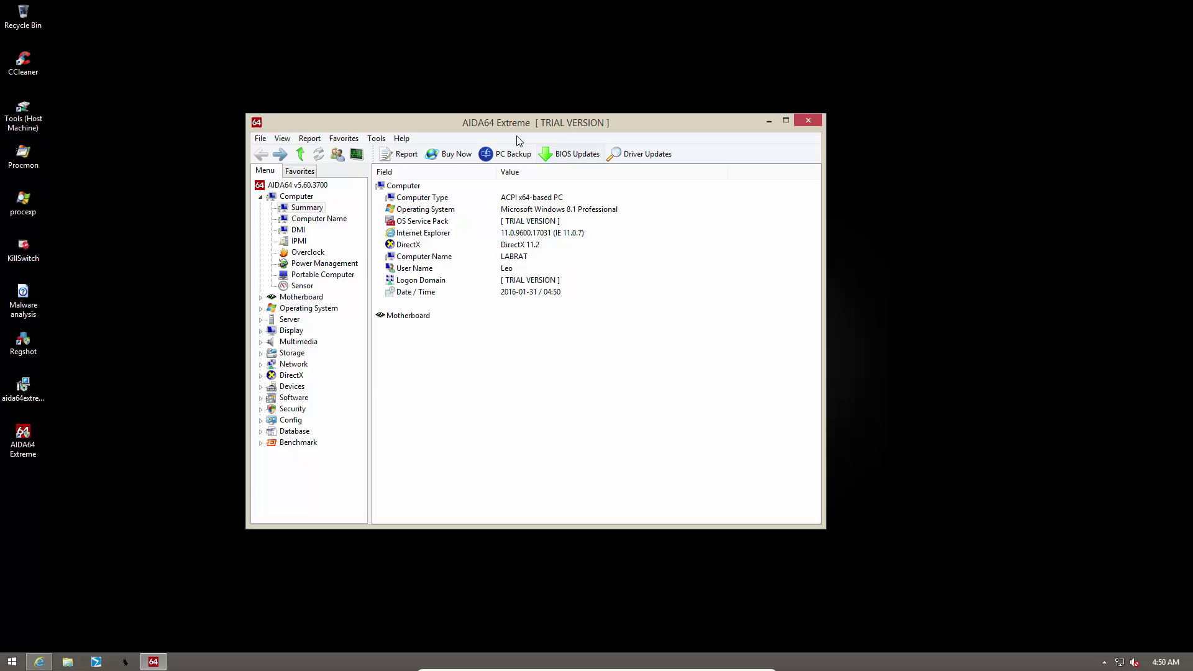
pyautogui.click(296, 196)
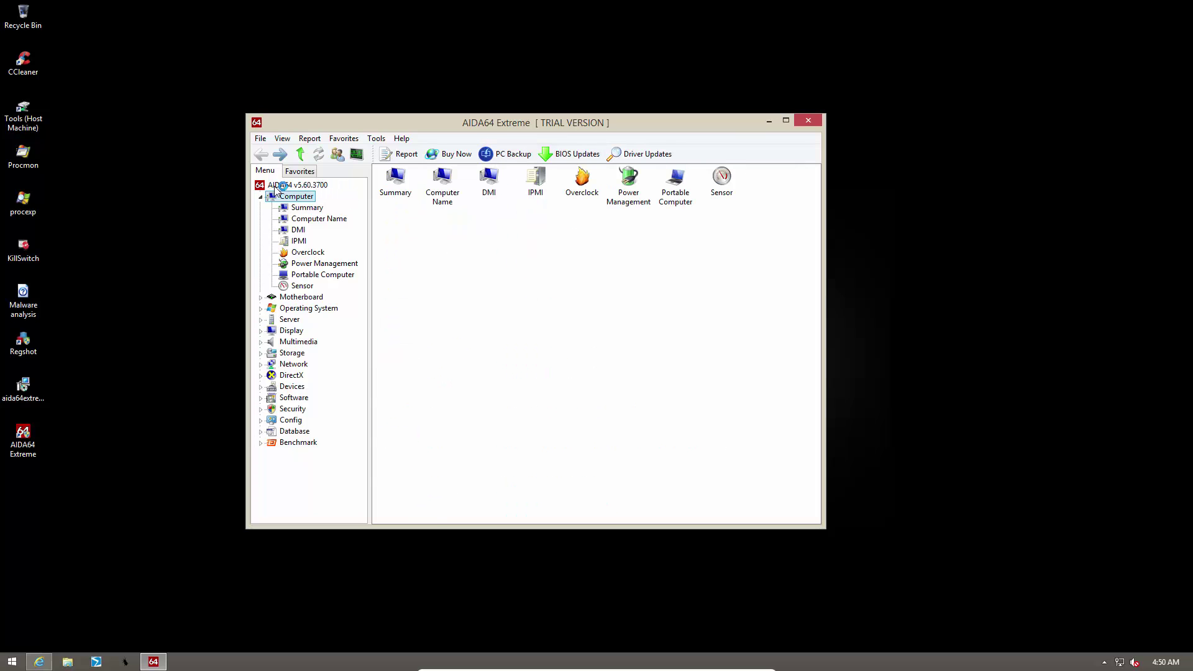
pyautogui.click(260, 197)
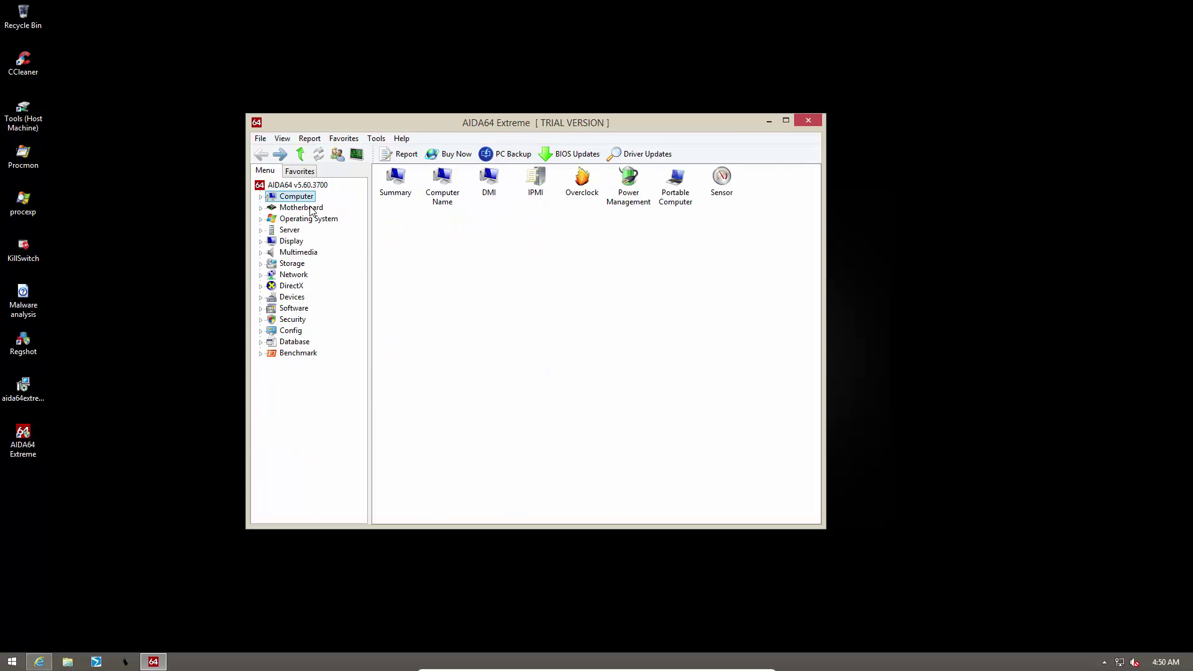
pyautogui.press('Left')
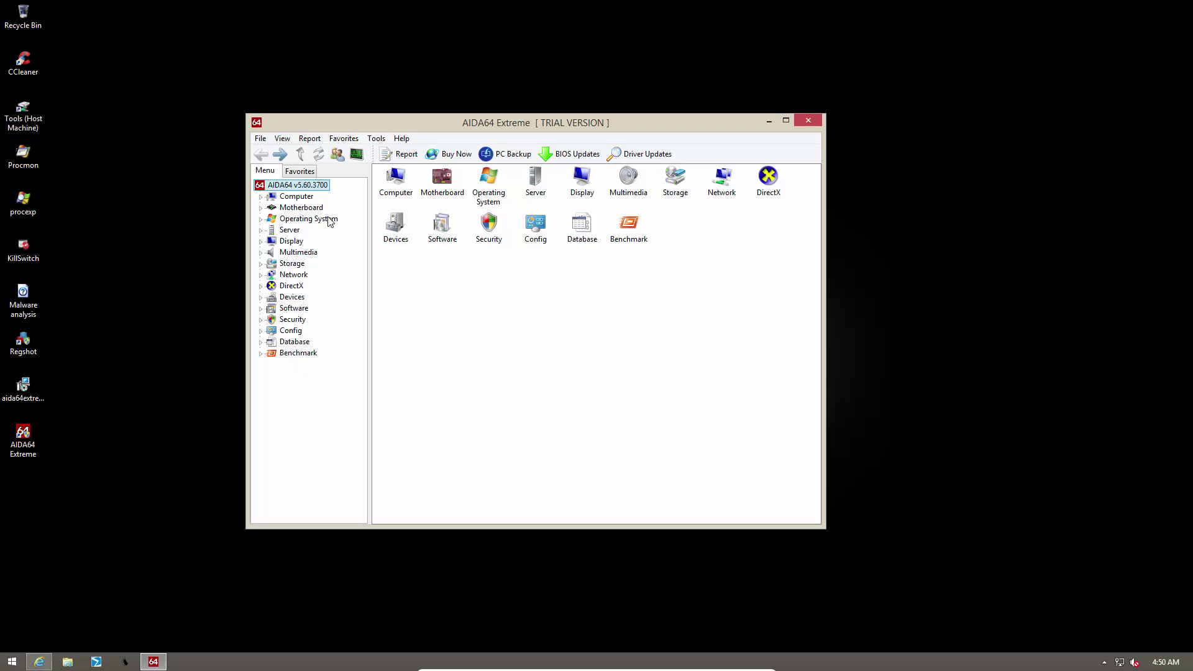
pyautogui.doubleClick(393, 183)
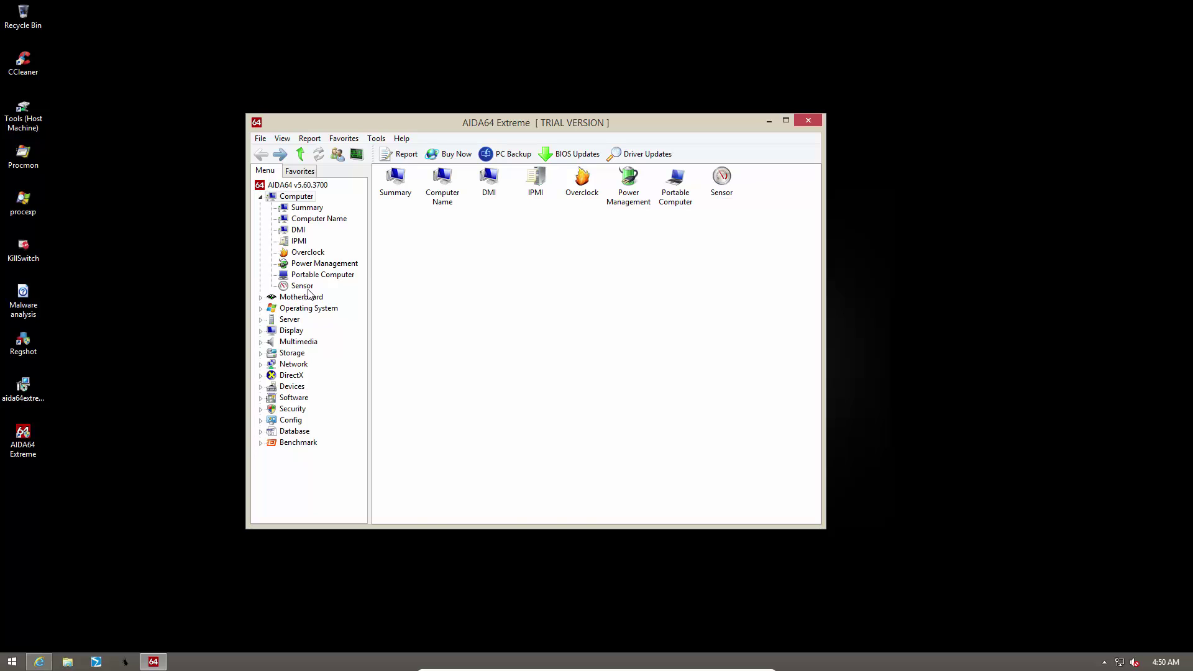
pyautogui.click(313, 208)
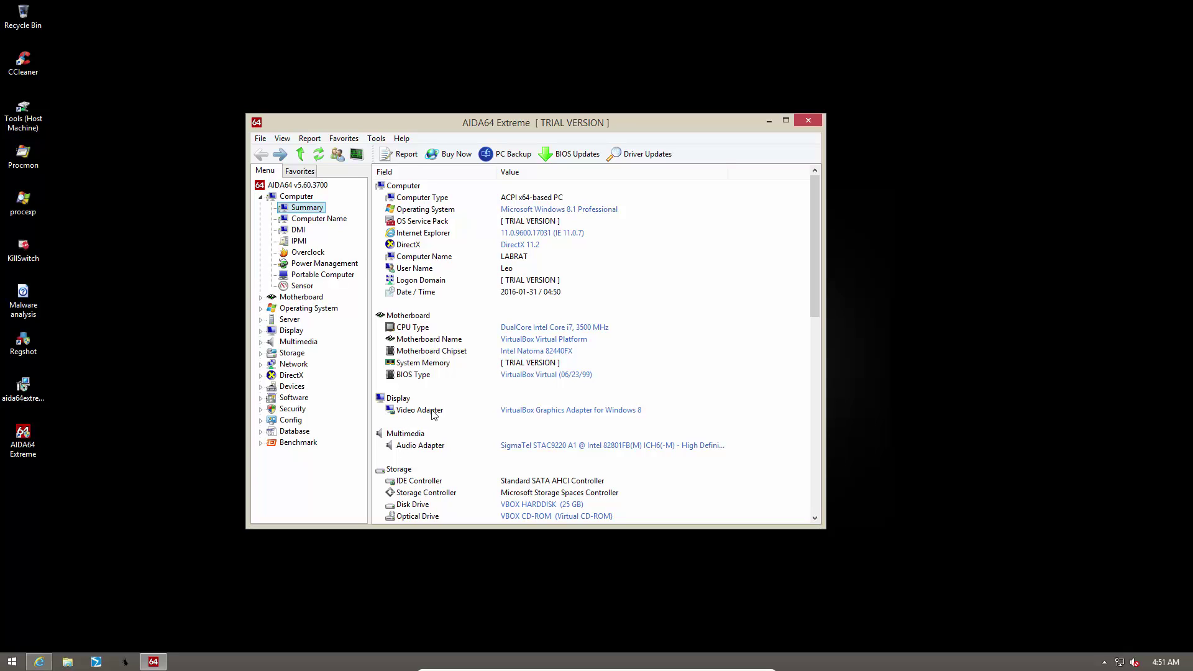
pyautogui.click(542, 331)
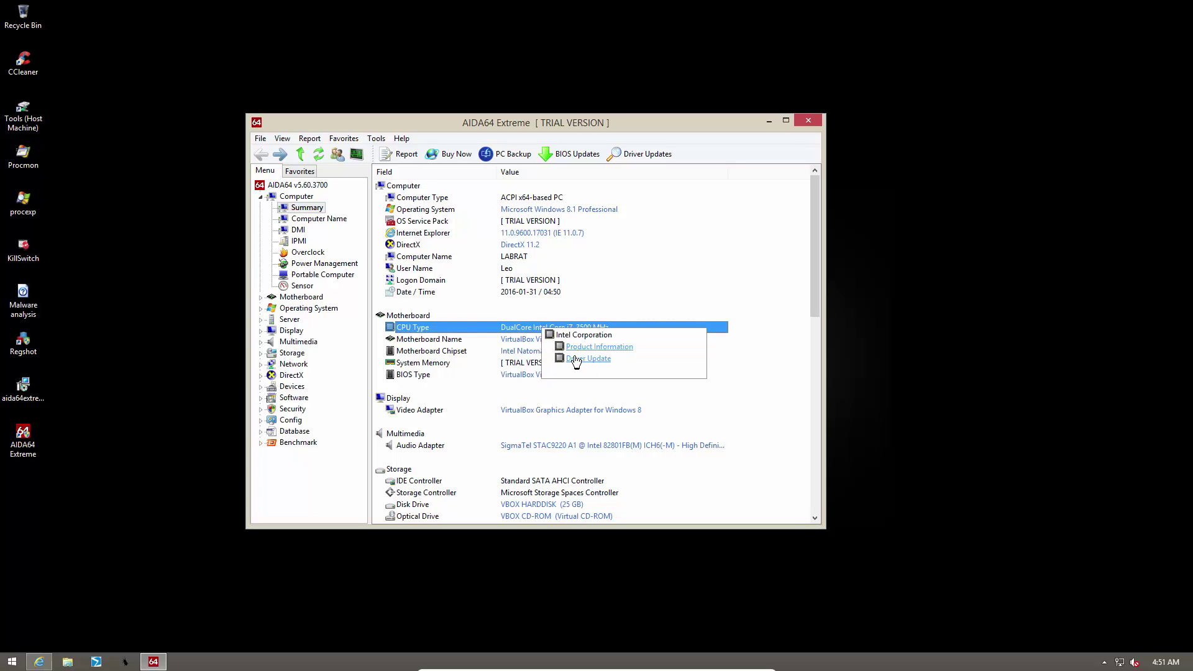
pyautogui.click(688, 418)
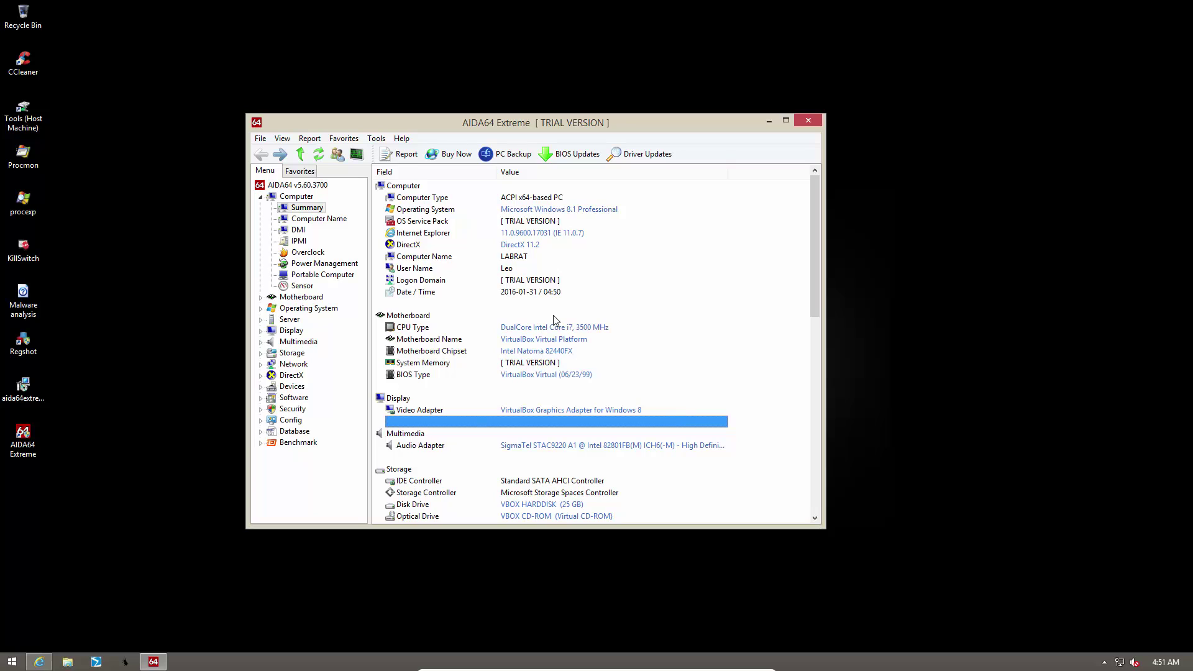
pyautogui.click(618, 156)
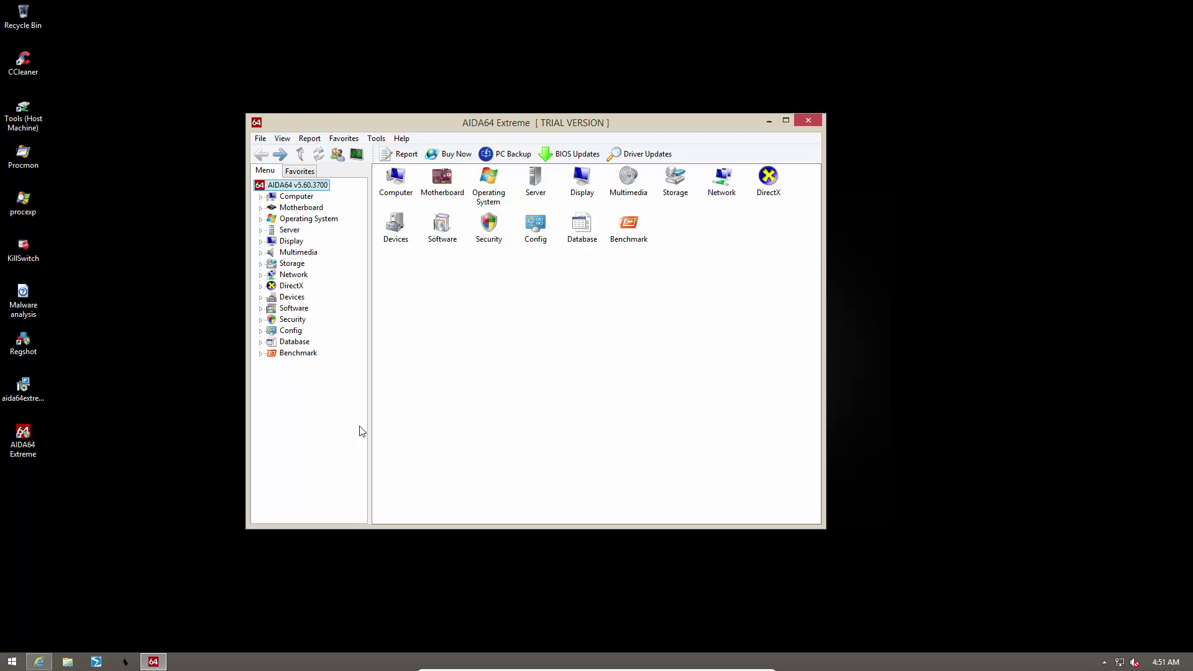
# Step: Browse the Network category and the Storage SMART disk health page, then collapse Storage
pyautogui.click(293, 275)
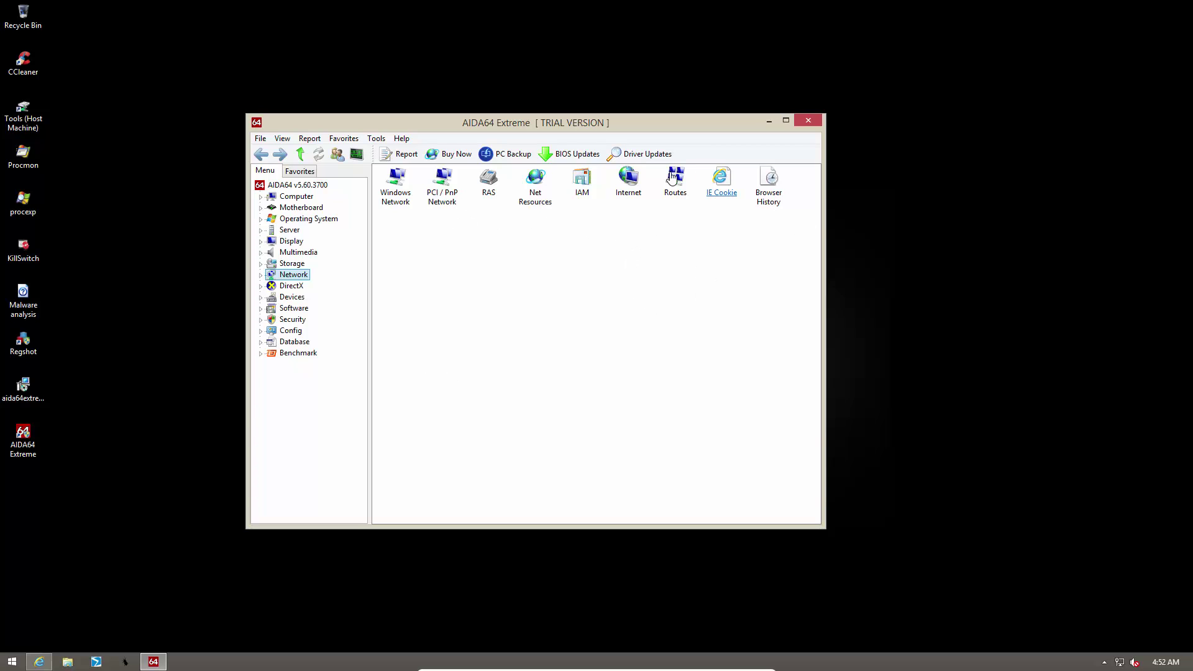
pyautogui.click(294, 265)
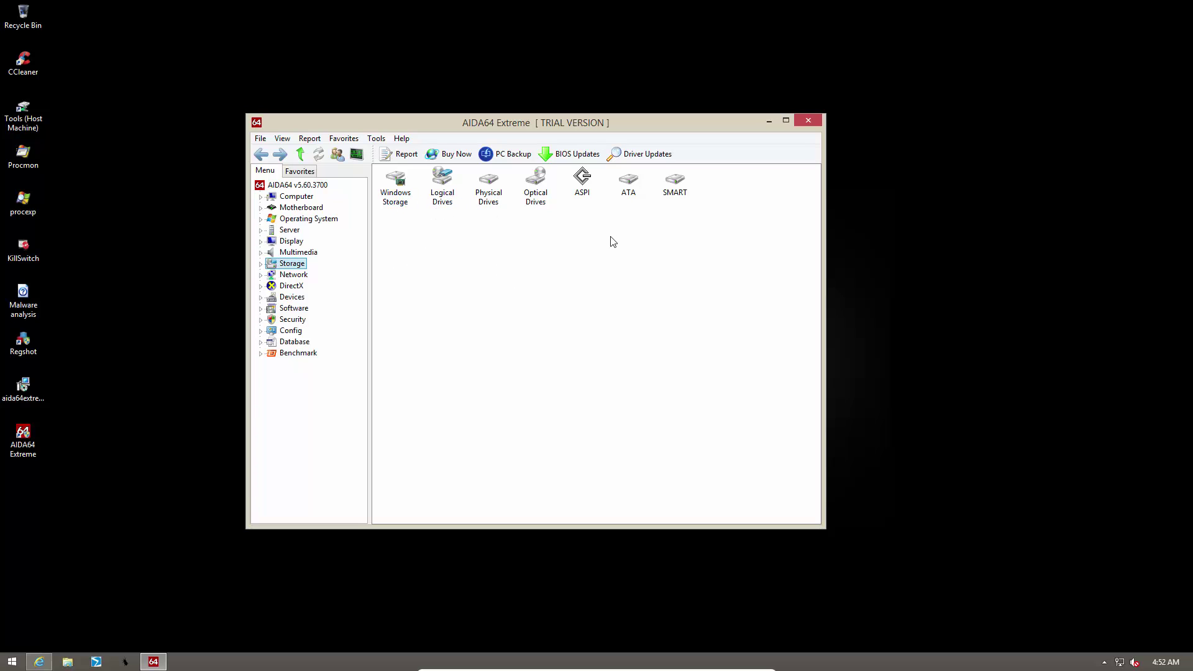
pyautogui.doubleClick(676, 186)
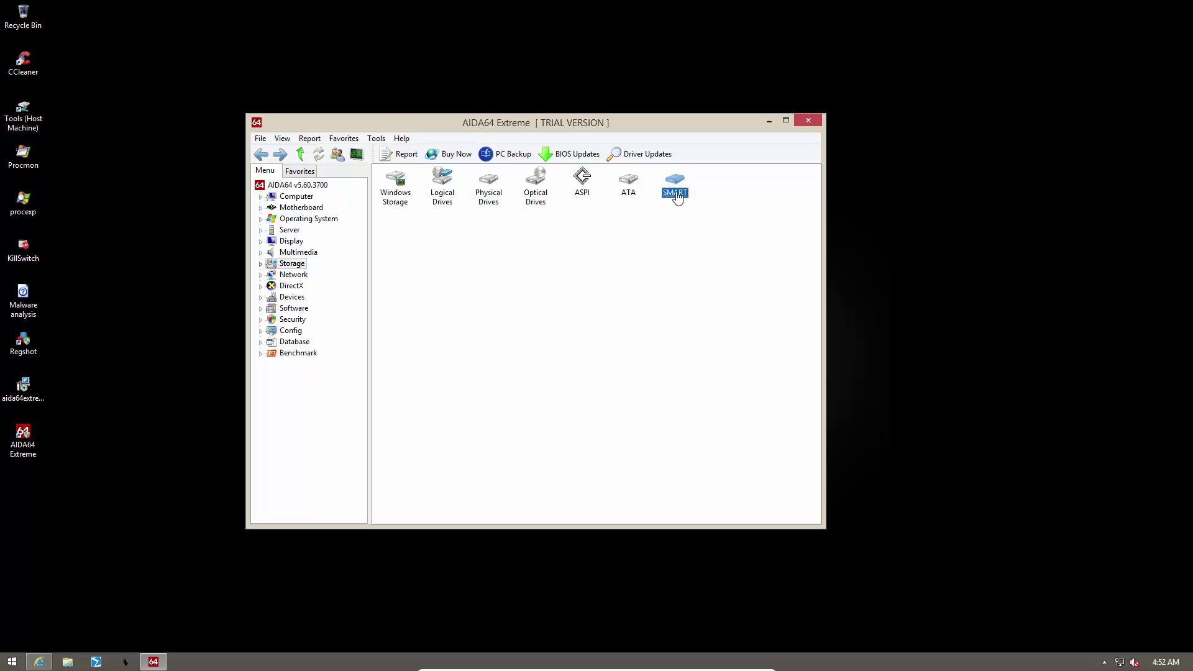
pyautogui.click(261, 263)
# Step: View Multimedia's Windows Audio page, then the System Folders and Control Panel config pages
pyautogui.click(278, 254)
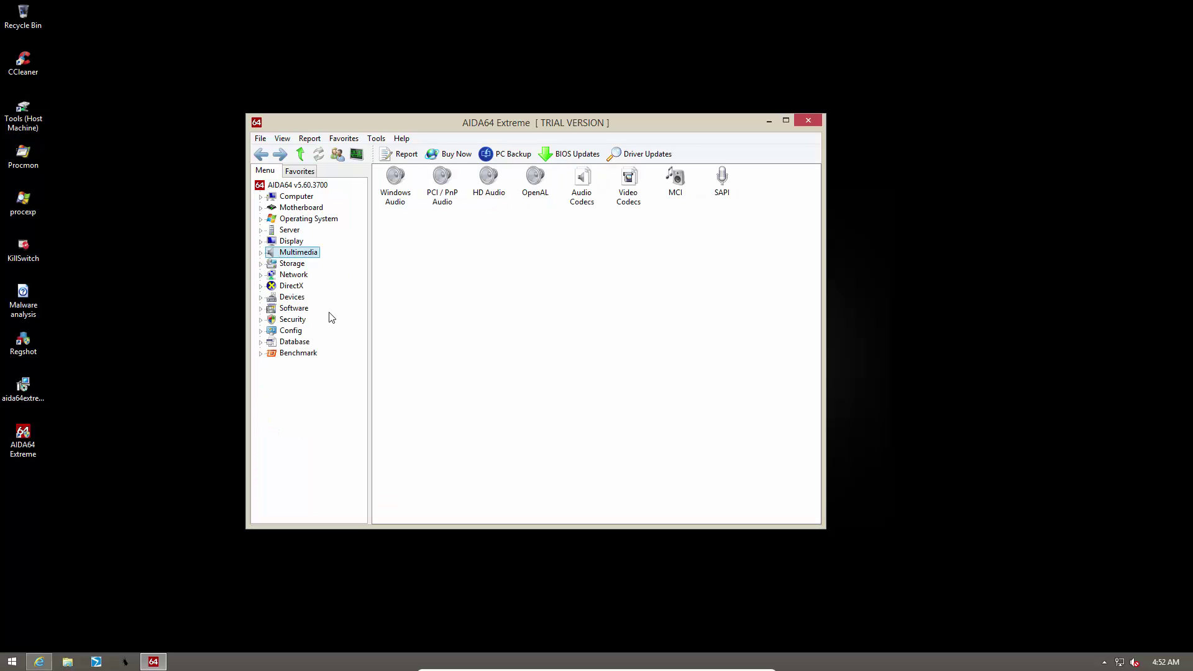
pyautogui.doubleClick(403, 197)
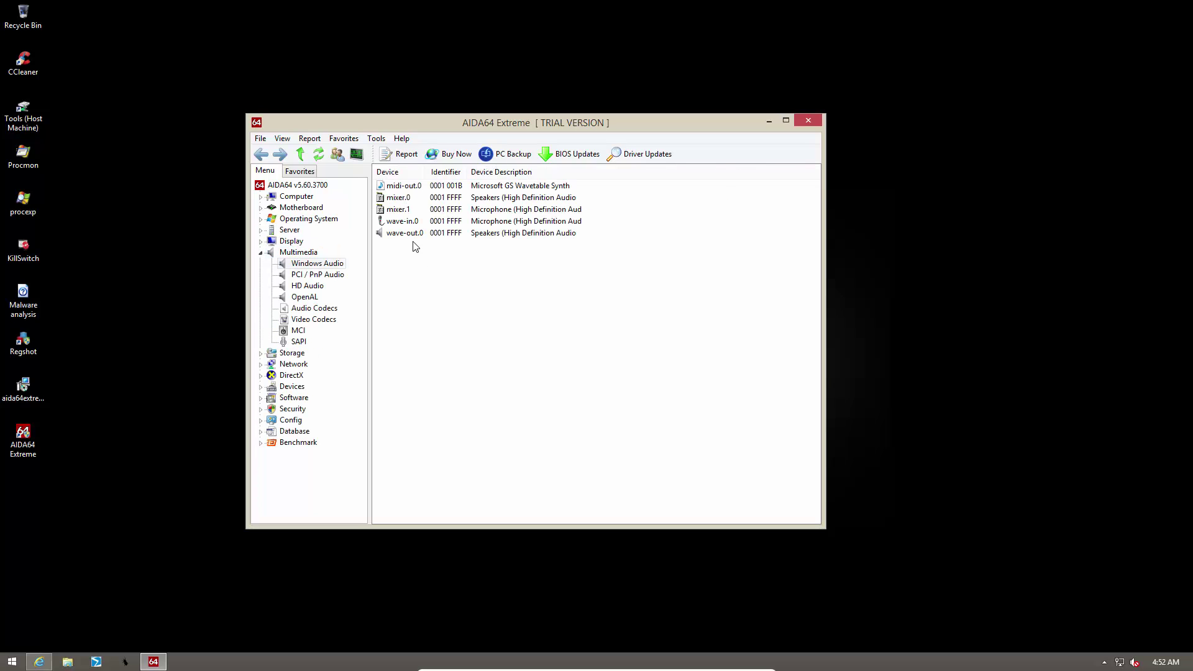
pyautogui.press('BackSpace')
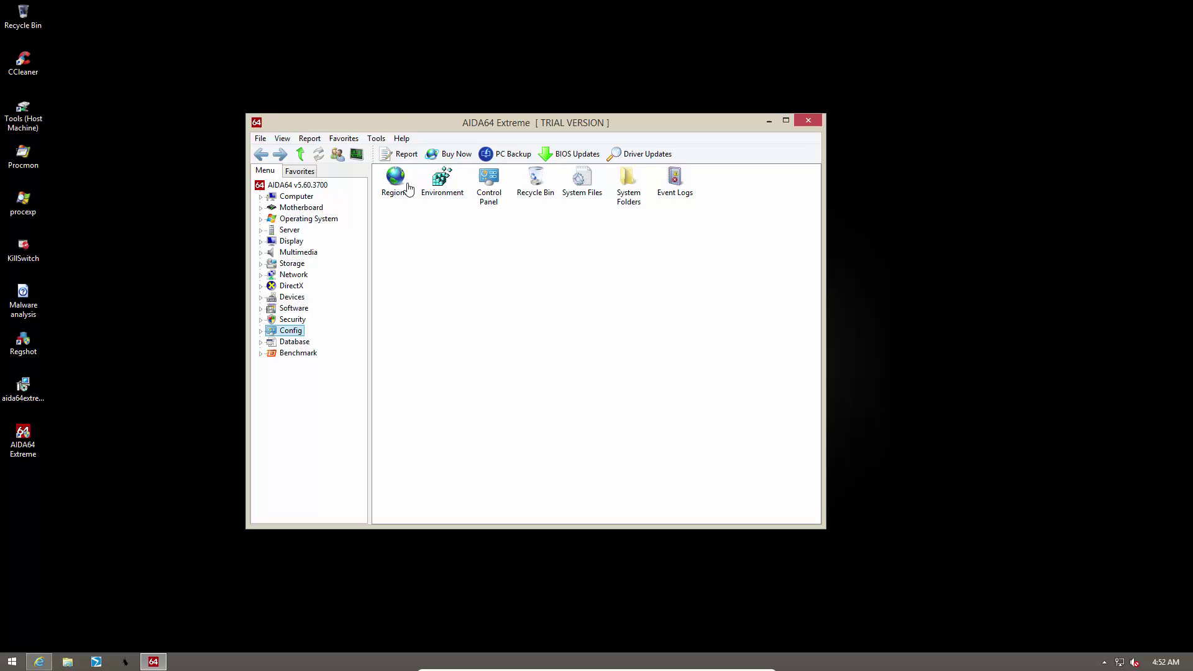
pyautogui.doubleClick(629, 186)
pyautogui.press('BackSpace')
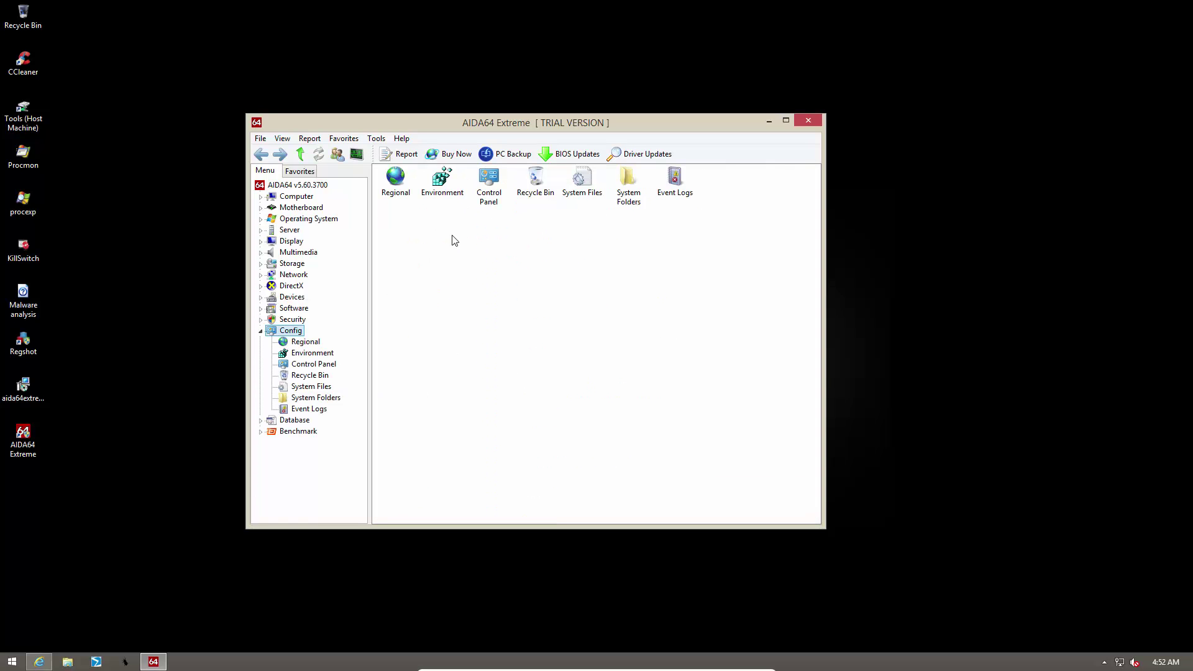
pyautogui.doubleClick(476, 187)
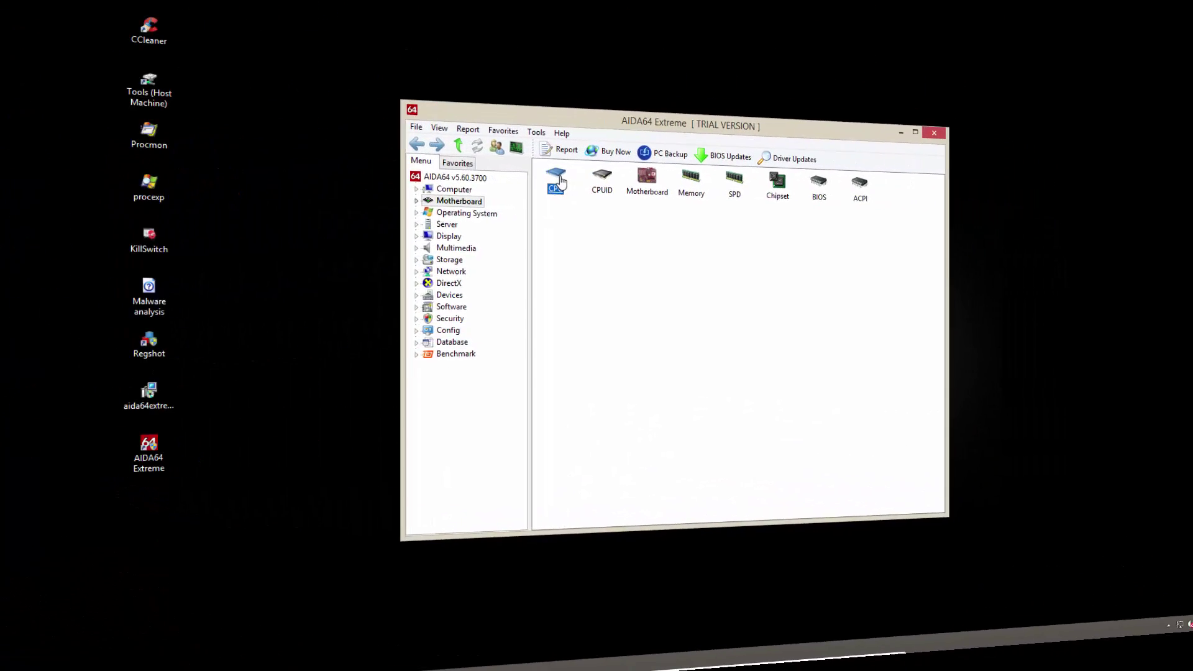
# Step: Open the CPU page and scroll through the CPUID instruction-set details
pyautogui.doubleClick(399, 184)
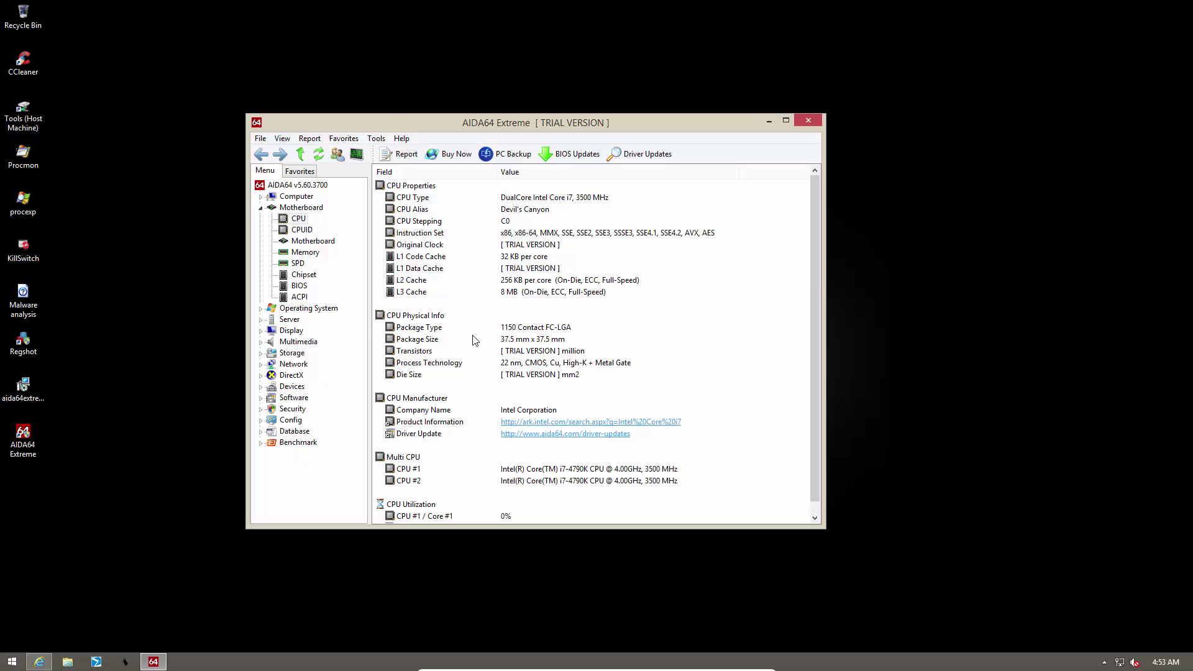
pyautogui.scroll(-1, 819, 393)
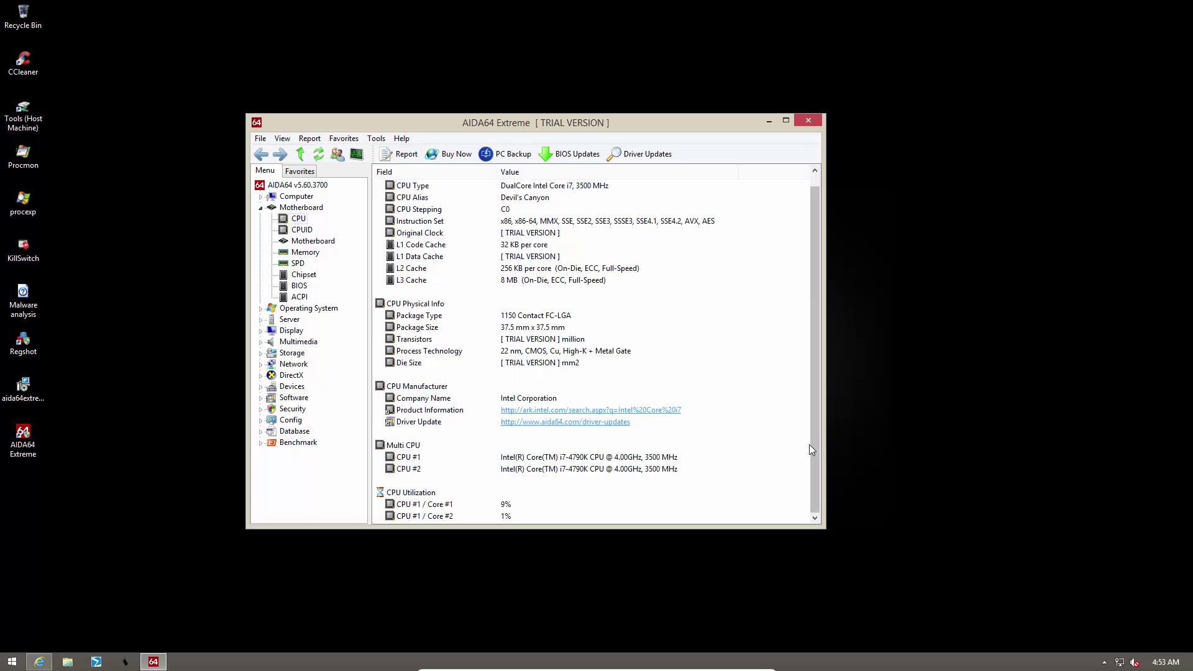
pyautogui.moveTo(814, 435); pyautogui.dragTo(807, 301)
pyautogui.press('Down')
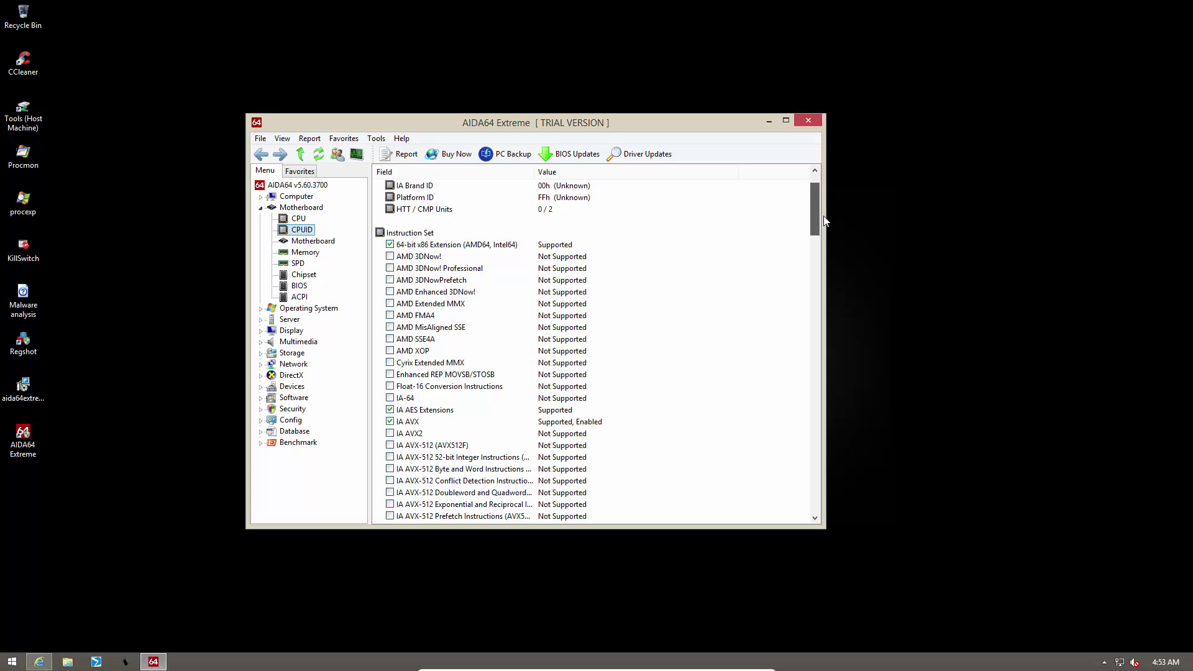
pyautogui.moveTo(825, 211); pyautogui.dragTo(832, 437)
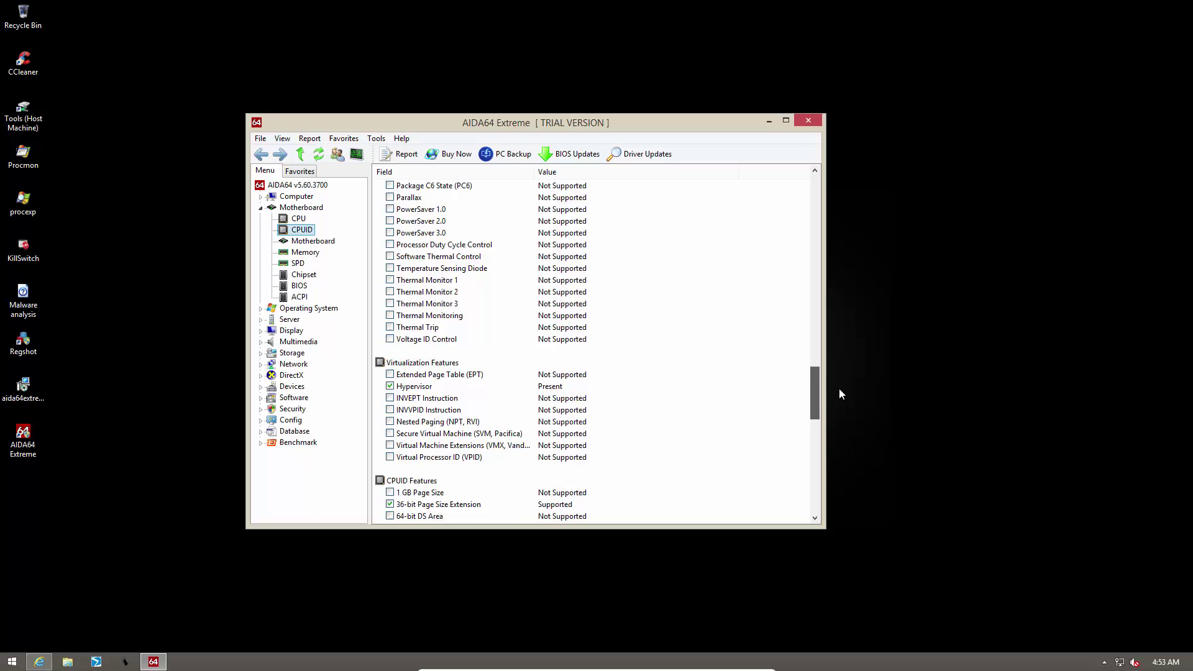
pyautogui.moveTo(840, 389); pyautogui.dragTo(823, 173)
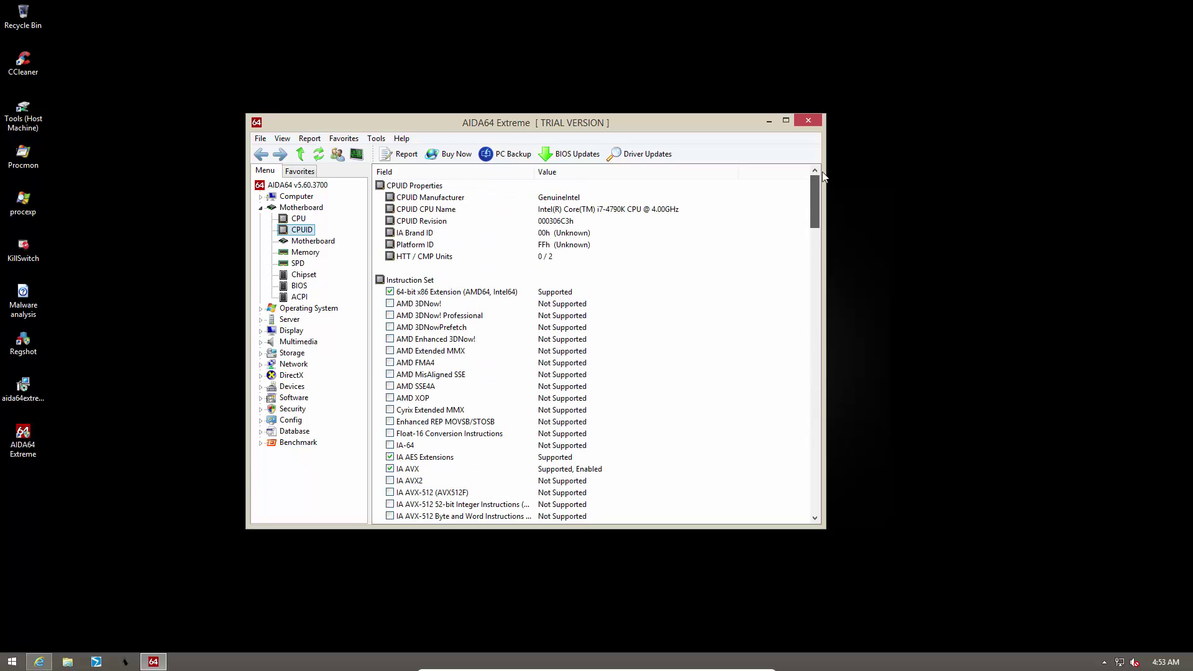
# Step: View the Memory, SPD and BIOS pages in the Motherboard tree
pyautogui.click(305, 251)
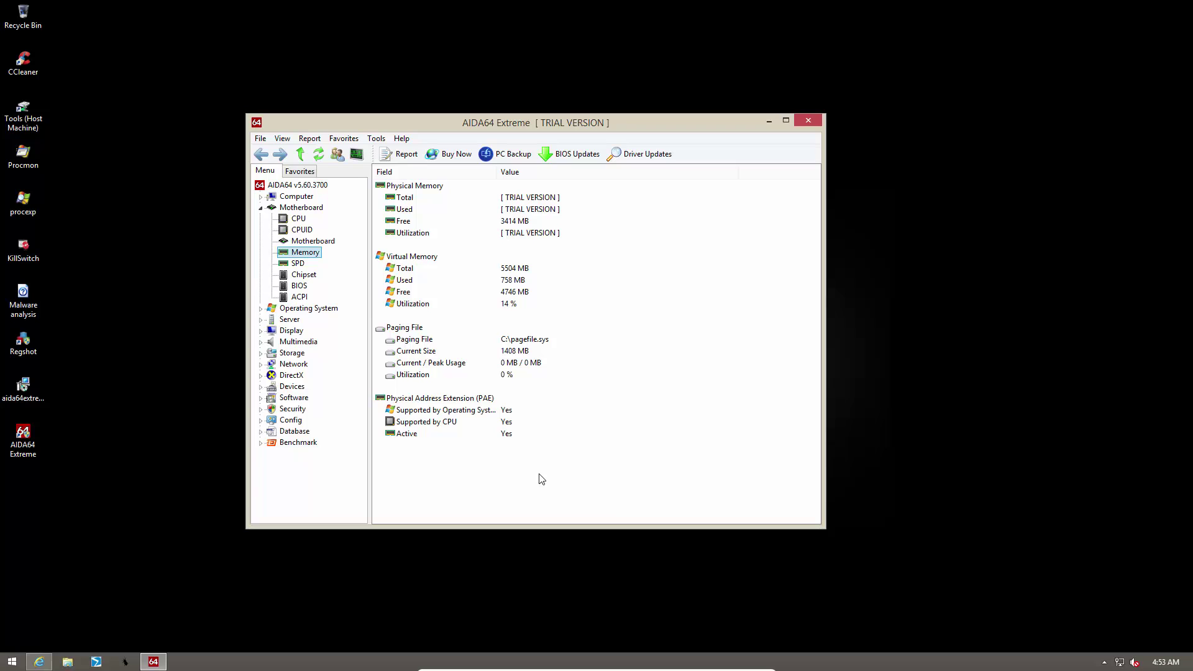
pyautogui.click(297, 264)
pyautogui.click(300, 289)
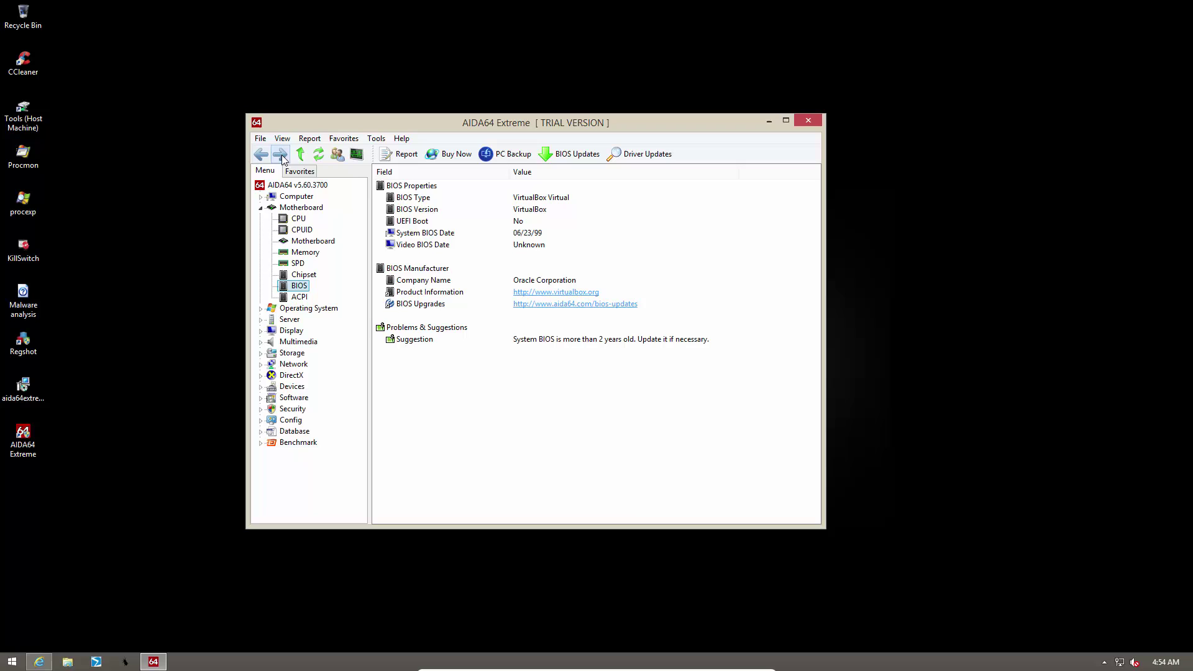
# Step: Switch the side panel to Favorites and back to the Menu category tree
pyautogui.click(310, 174)
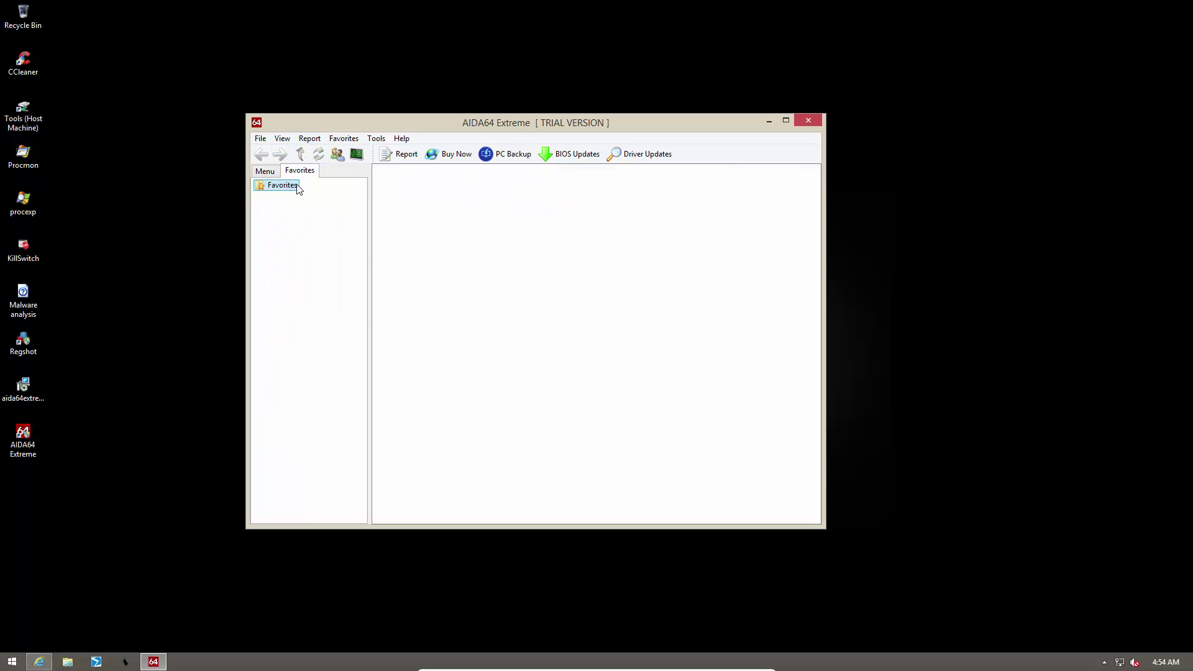
pyautogui.click(265, 172)
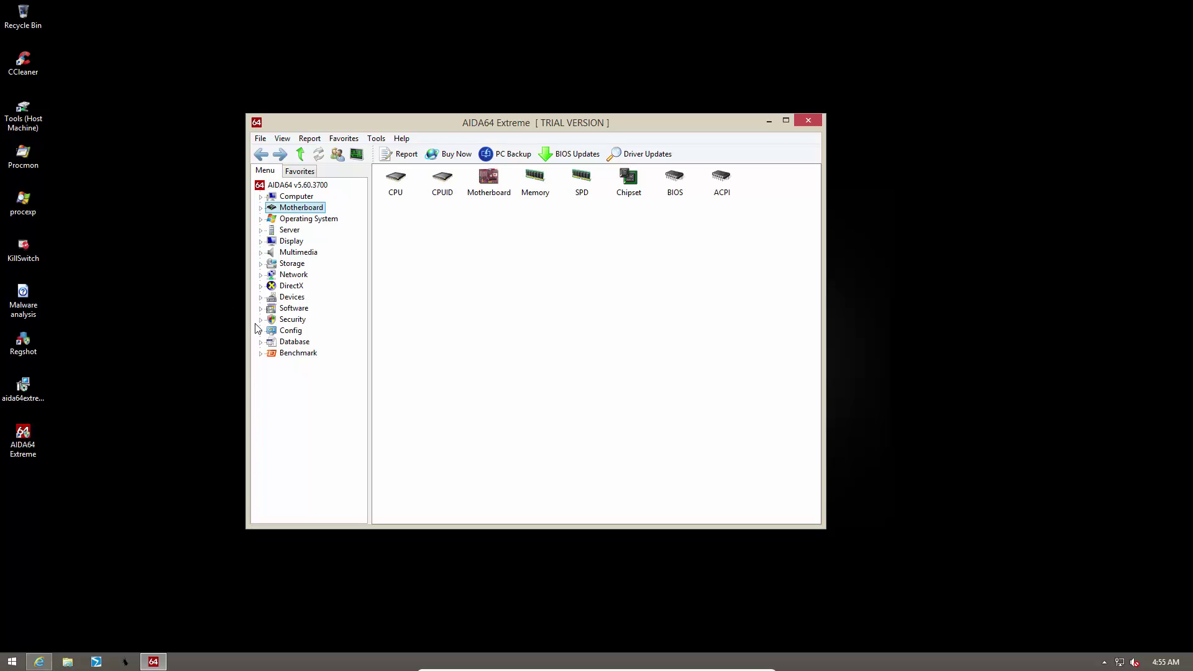
# Step: Launch the System Stability Test and view its Cooling Fans, Voltages, Clocks and Statistics tabs
pyautogui.click(377, 138)
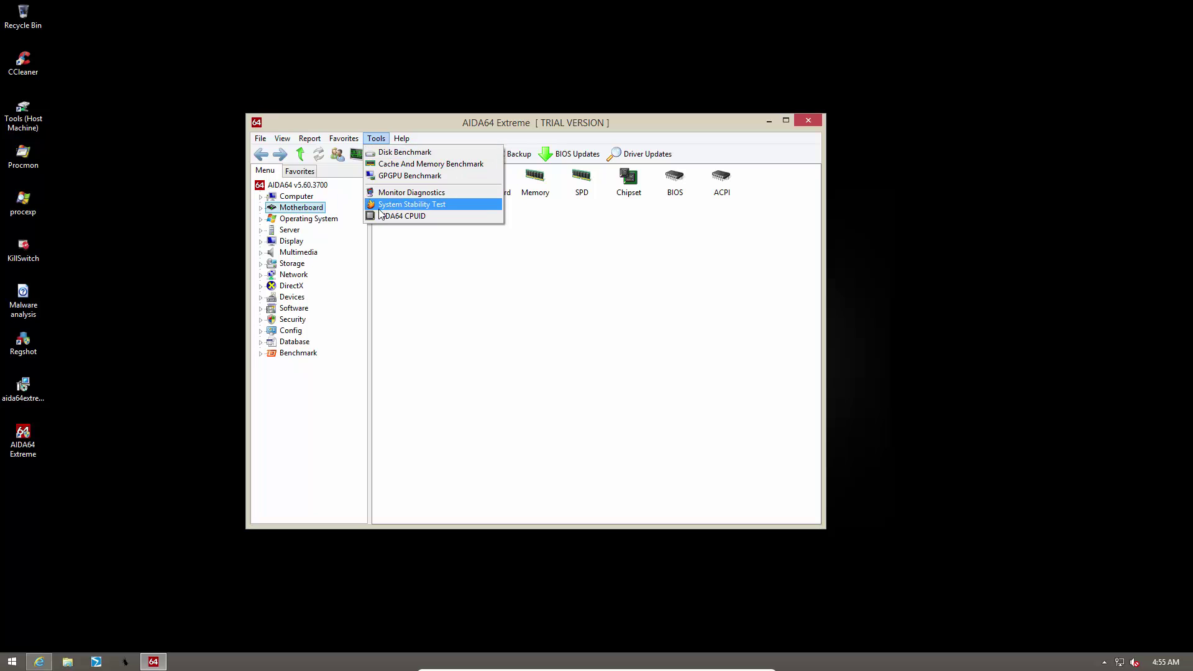
pyautogui.click(411, 204)
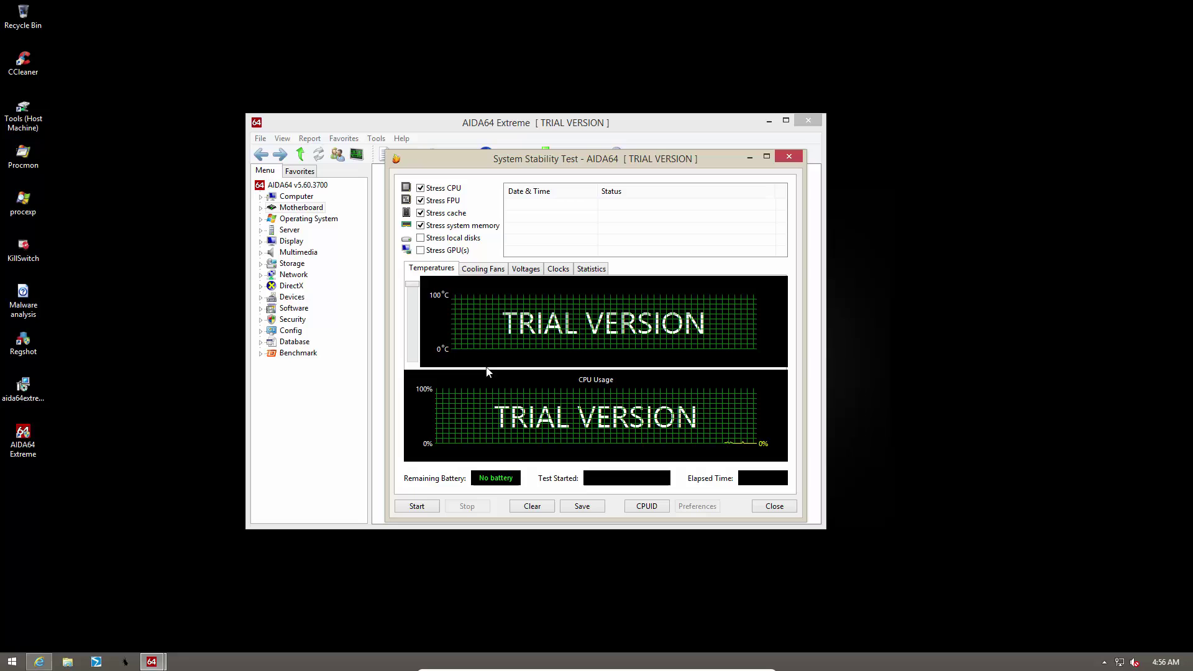
pyautogui.click(483, 271)
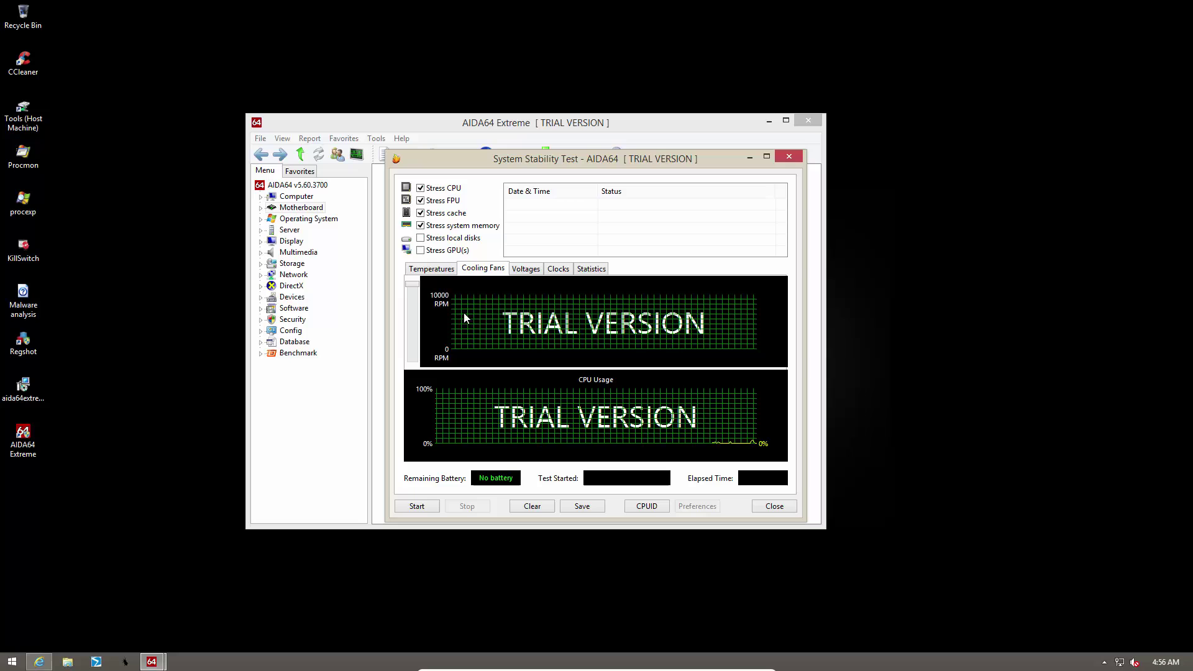
pyautogui.click(515, 274)
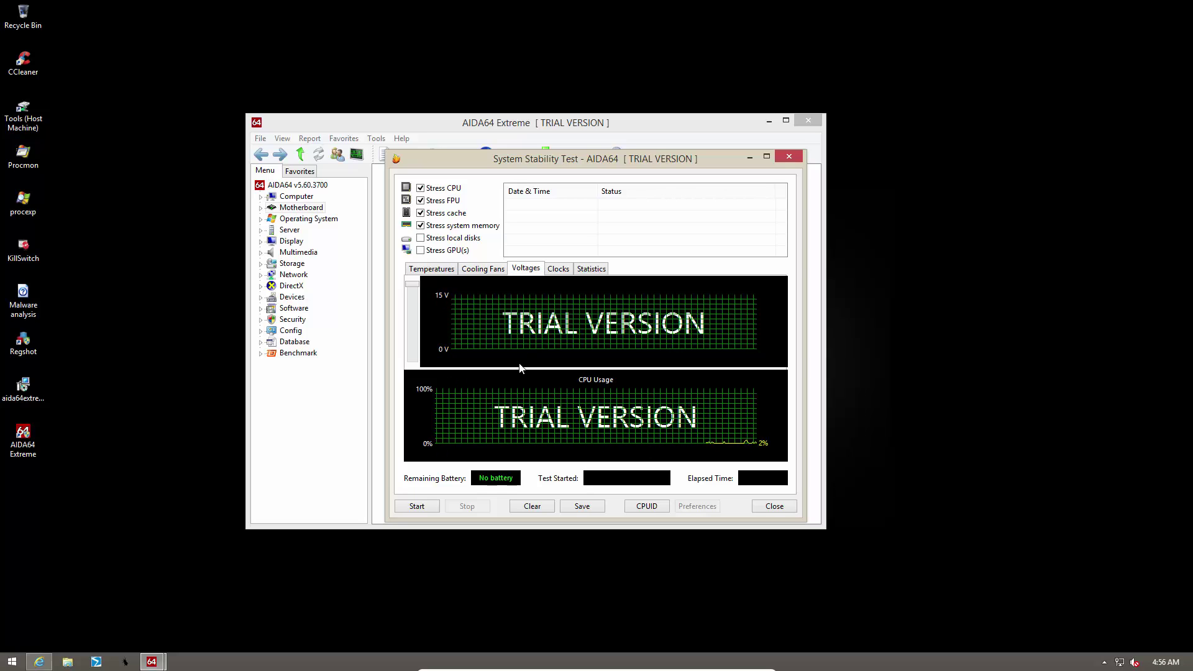
pyautogui.click(490, 271)
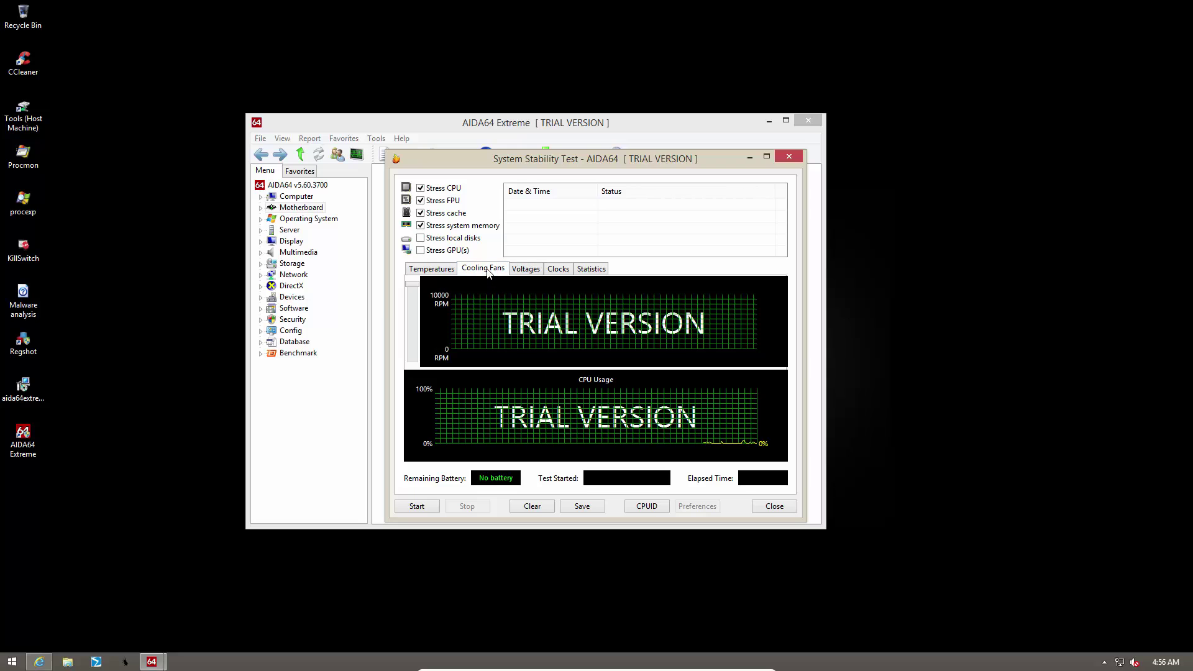
pyautogui.click(526, 271)
pyautogui.click(558, 269)
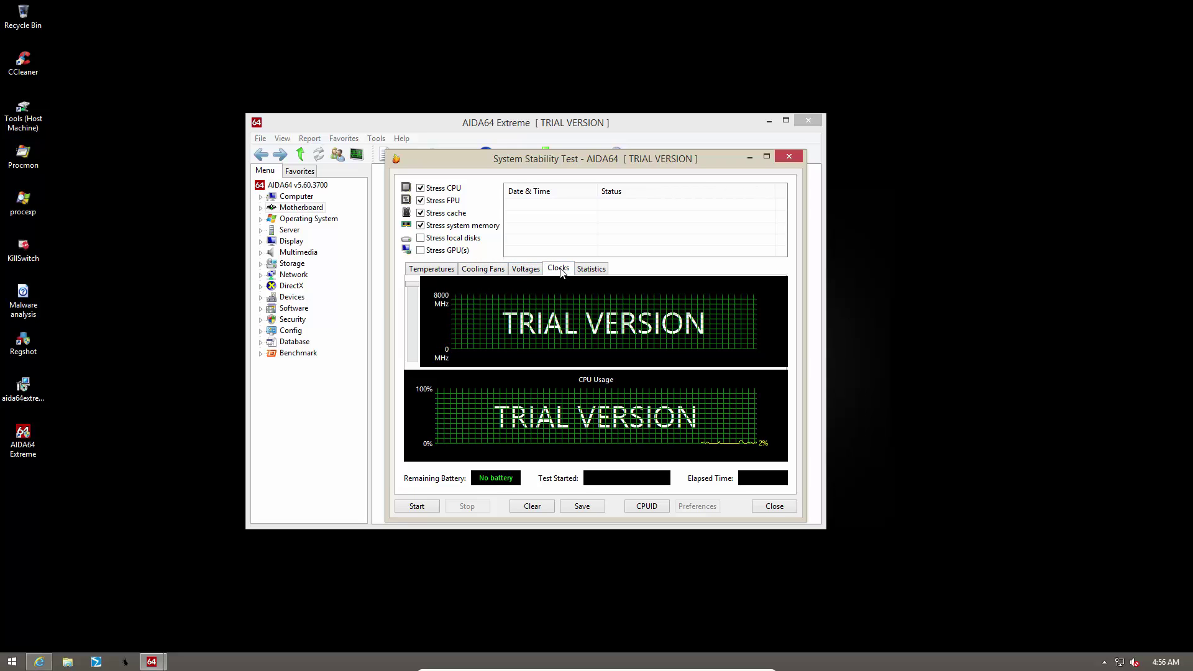
pyautogui.click(592, 270)
pyautogui.click(441, 274)
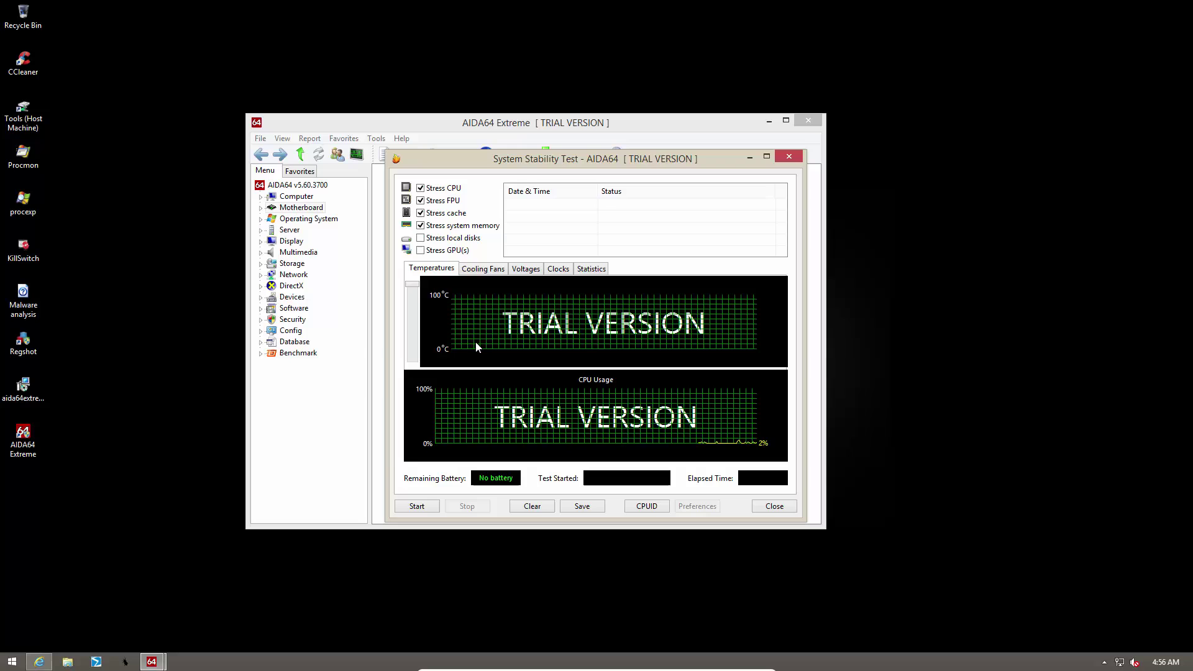
pyautogui.click(652, 507)
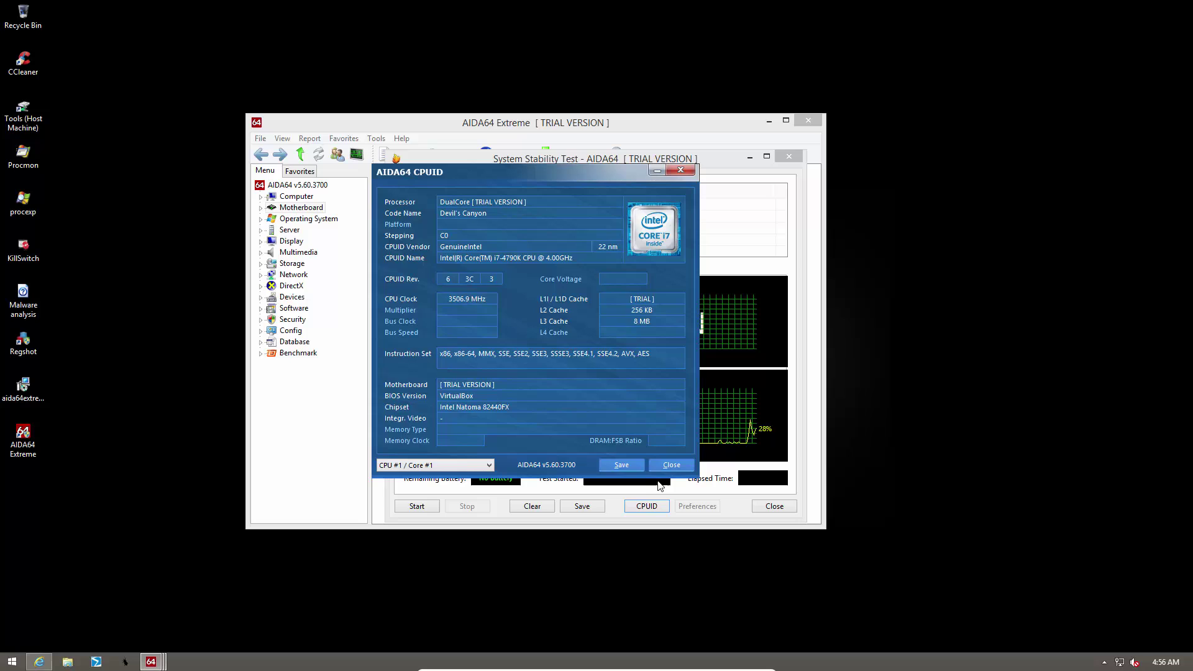
pyautogui.click(671, 465)
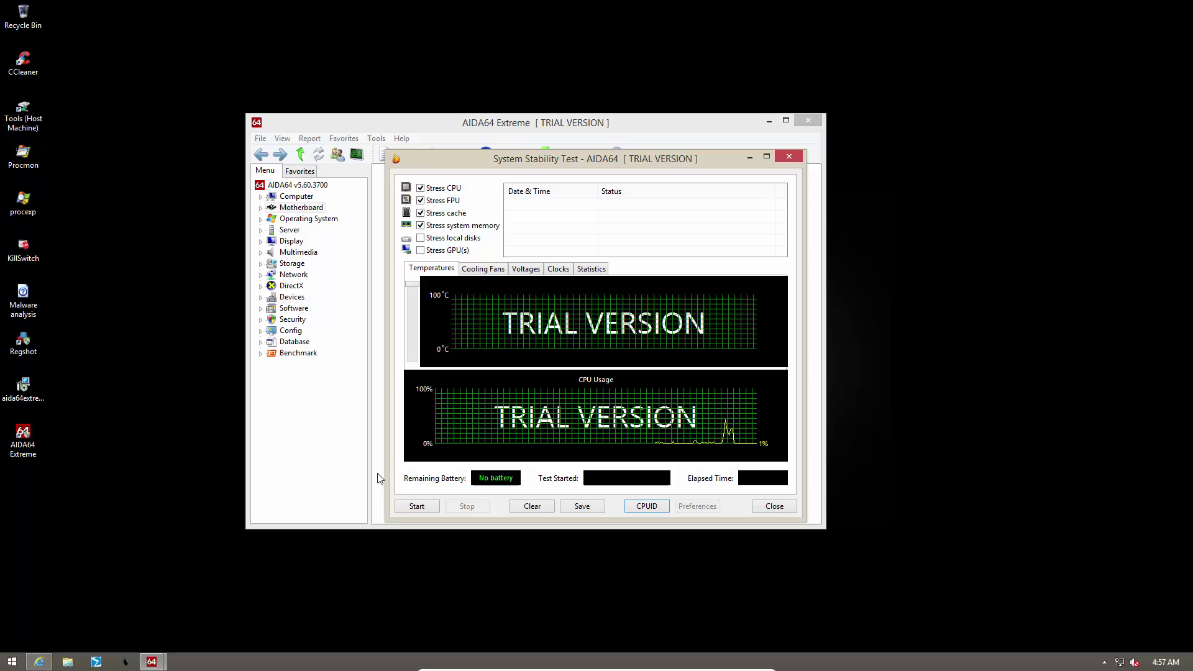
# Step: Start the stability test, then launch Task Manager from the taskbar
pyautogui.click(423, 503)
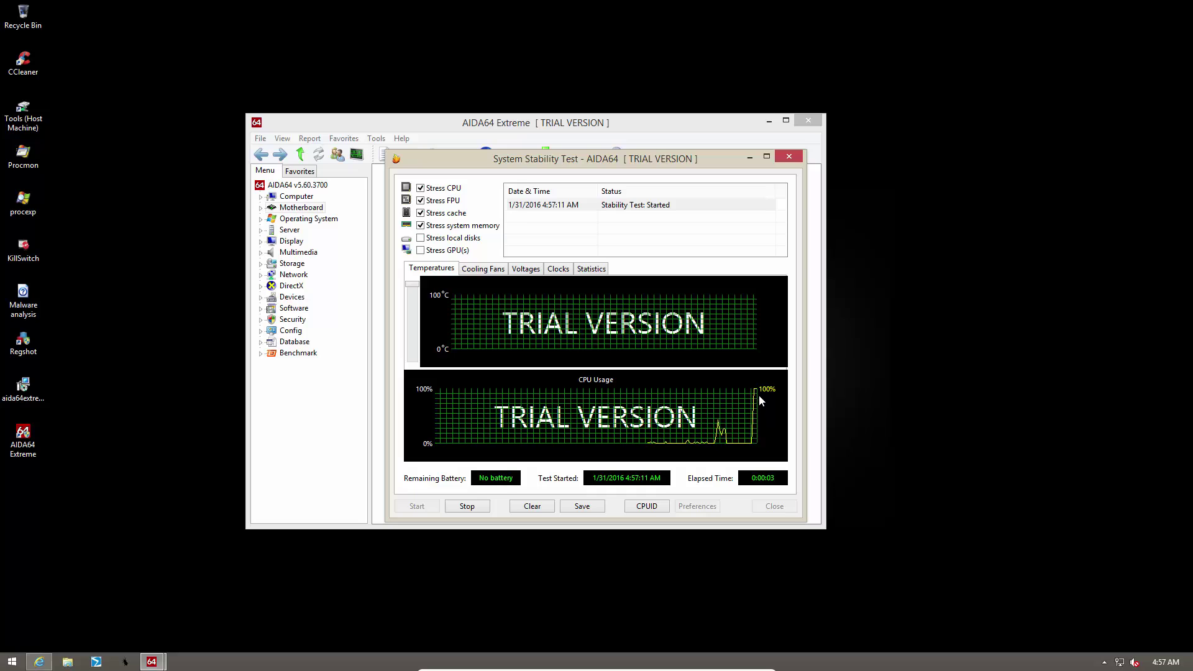
pyautogui.rightClick(253, 657)
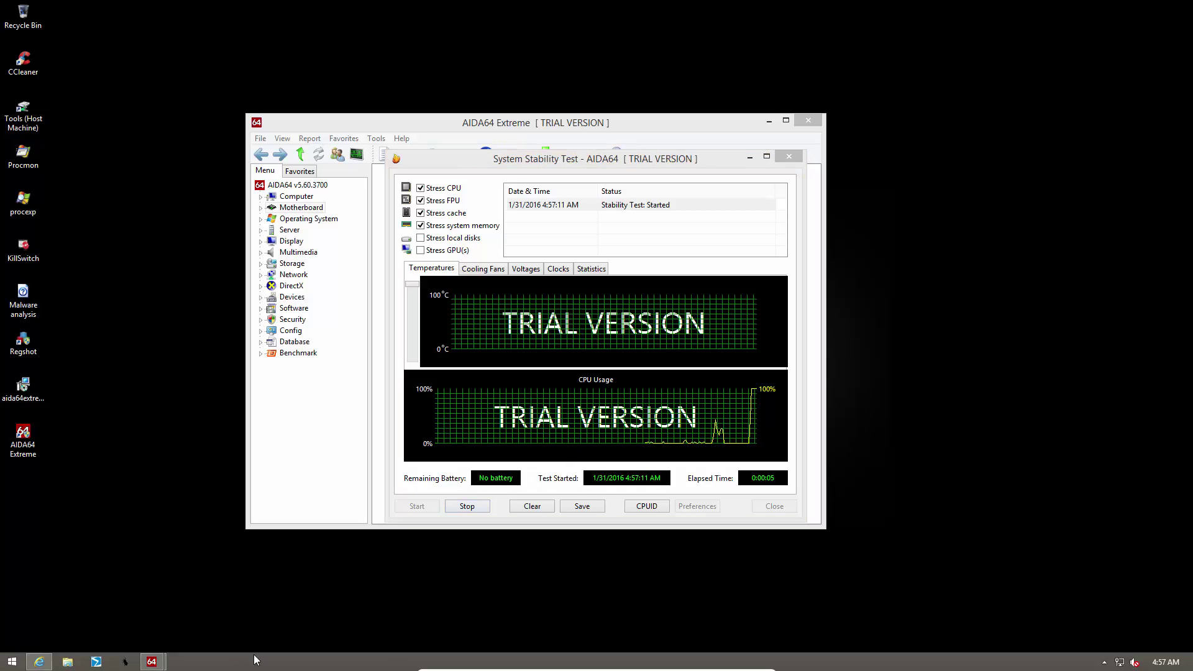
pyautogui.click(273, 621)
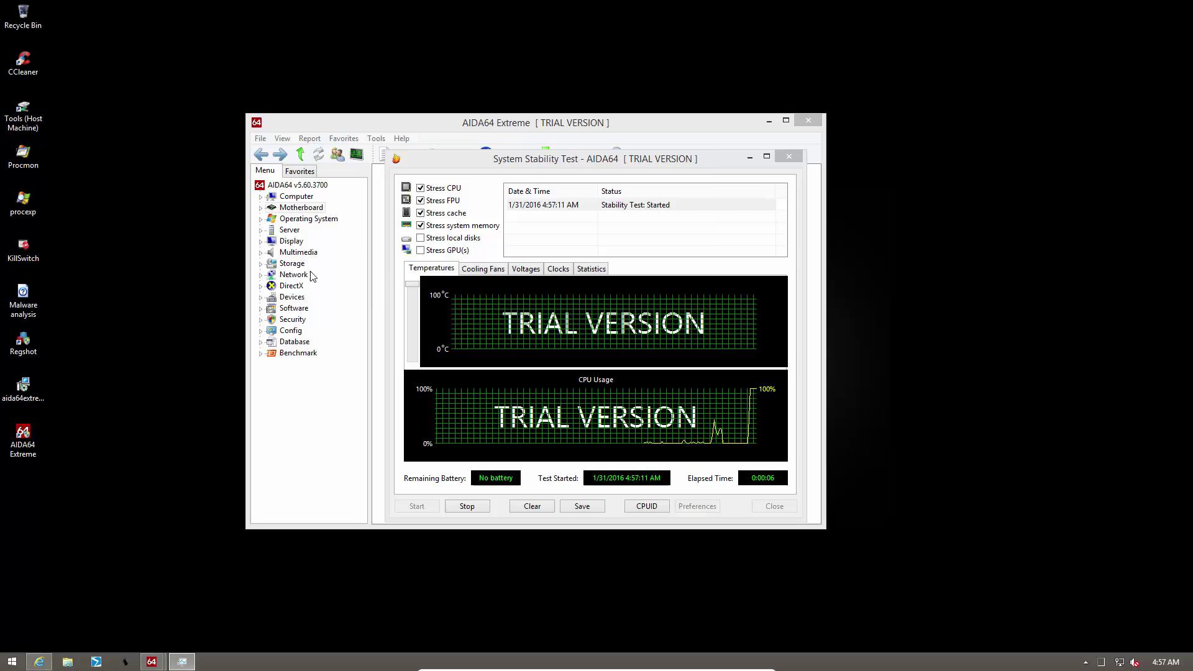
# Step: Check the 100% CPU utilization on Task Manager's Performance view, then close Task Manager
pyautogui.click(373, 102)
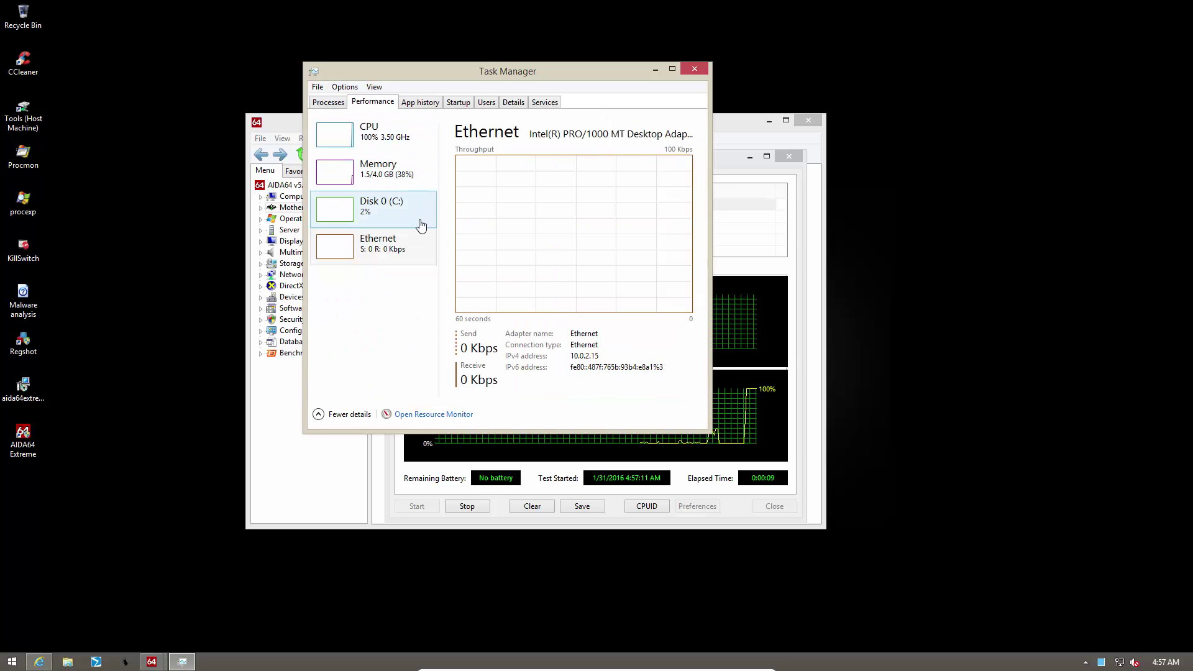
pyautogui.click(375, 140)
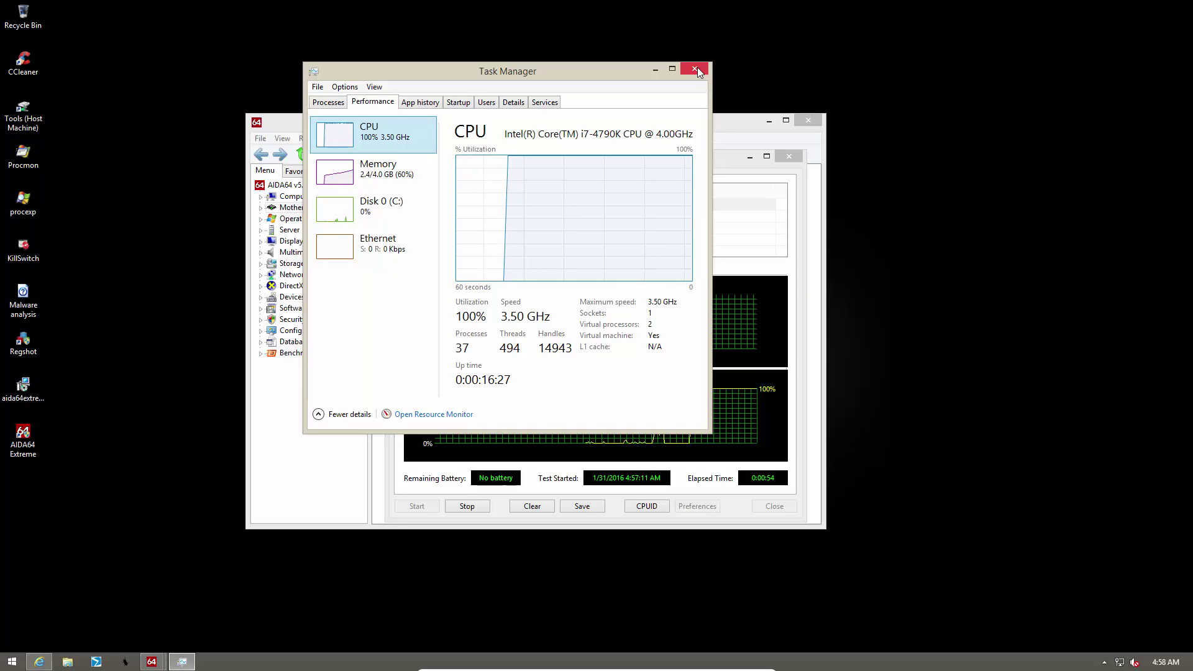
pyautogui.click(697, 67)
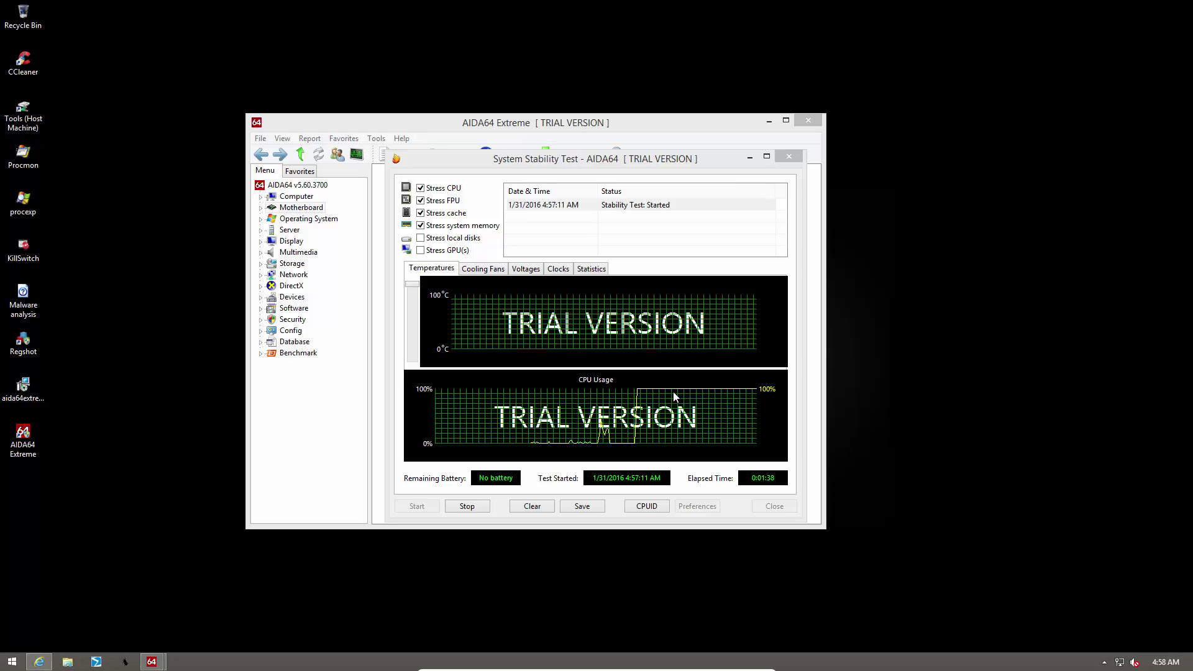
# Step: Stop the running stability test after 1:42 elapsed
pyautogui.click(463, 507)
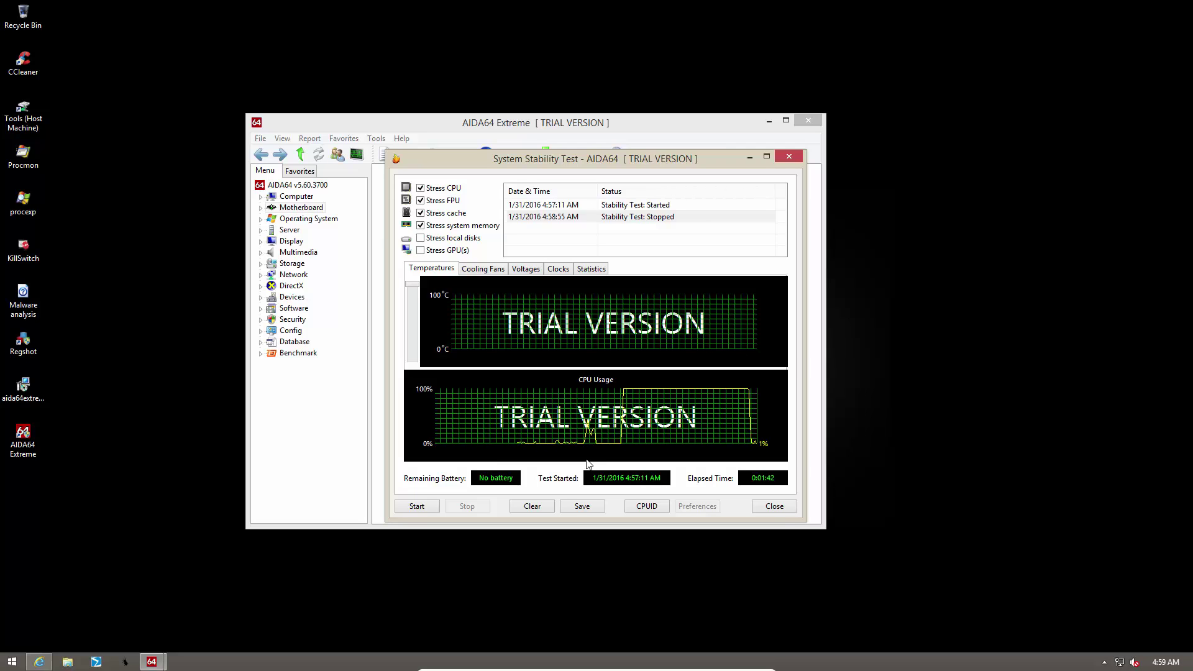
# Step: Close the stability test window and open Tools > Disk Benchmark's test-type list
pyautogui.click(780, 508)
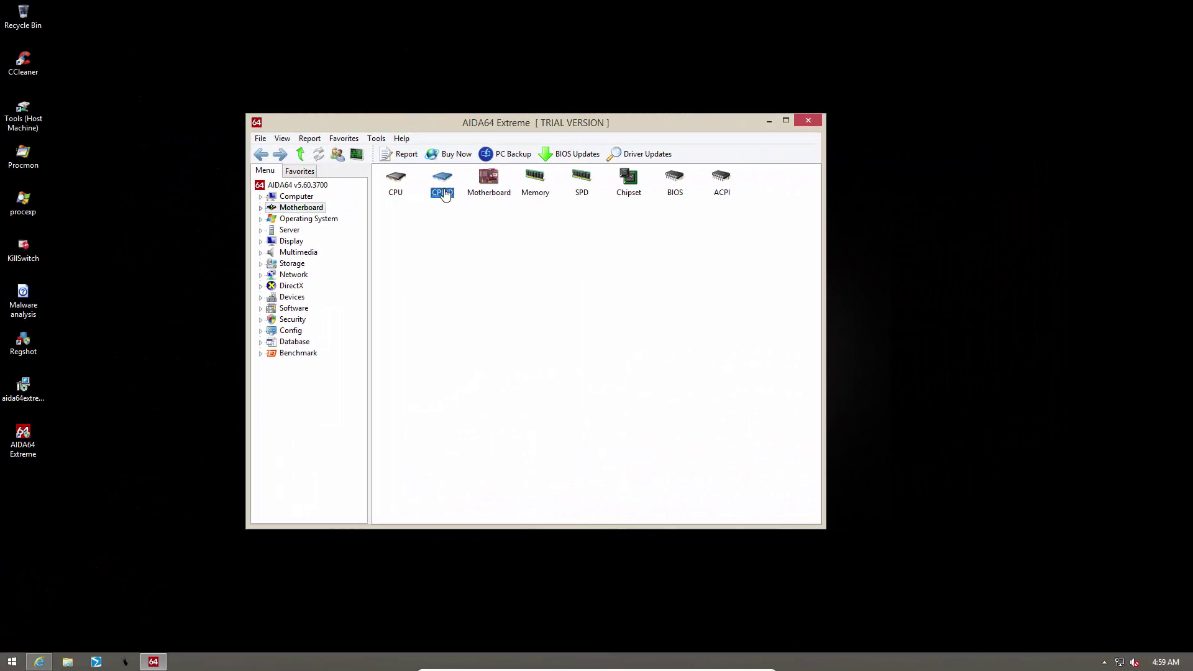
pyautogui.click(383, 137)
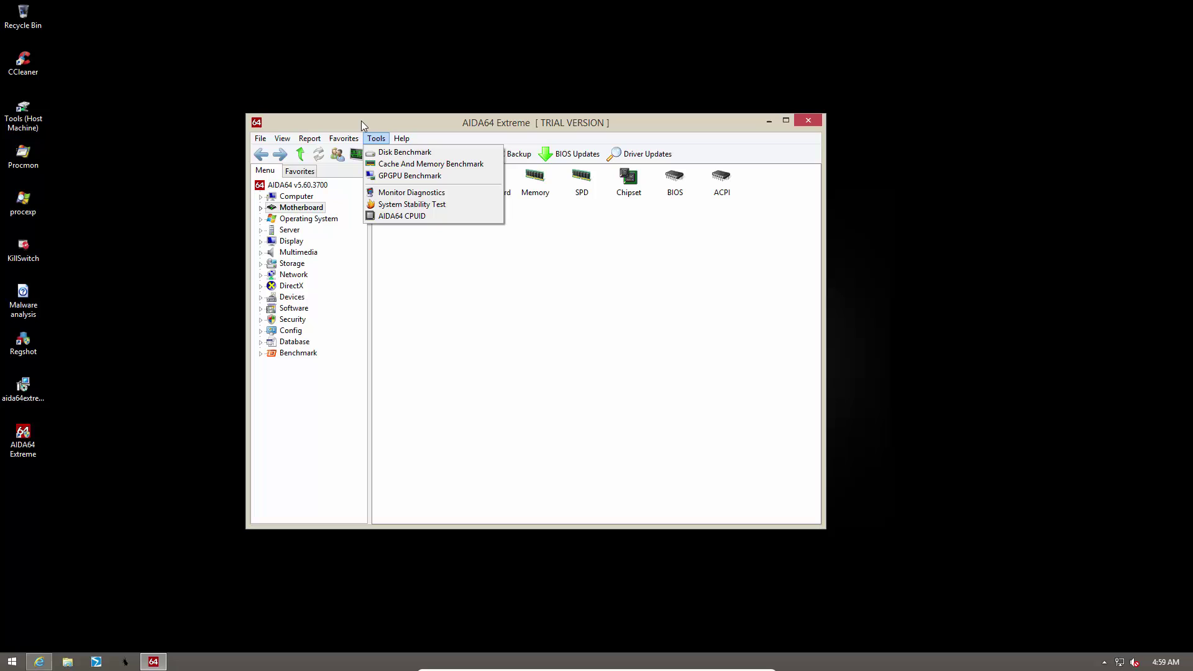
pyautogui.click(394, 152)
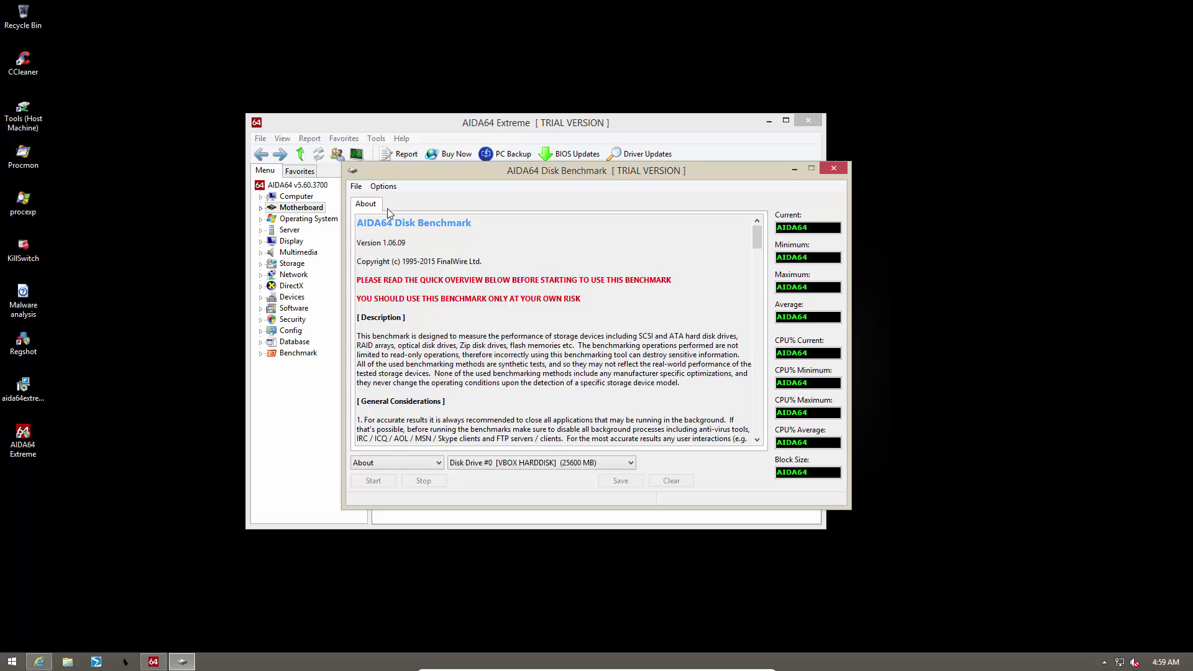
pyautogui.moveTo(757, 236); pyautogui.dragTo(751, 198)
pyautogui.click(413, 465)
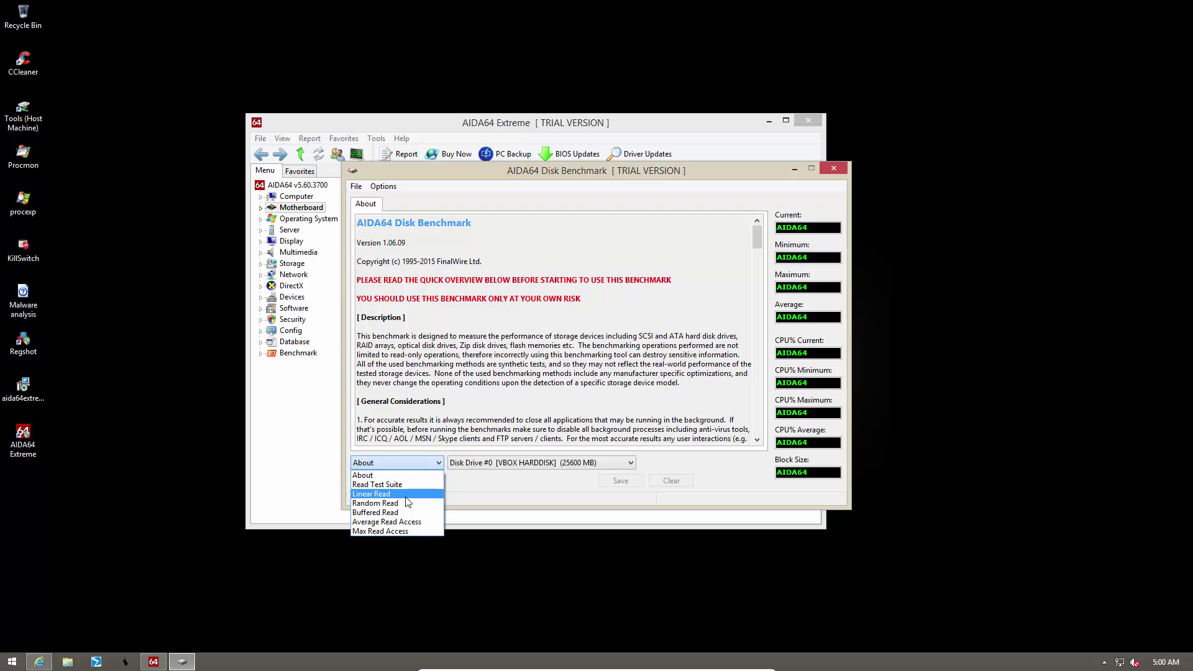
# Step: Run the Read Test Suite on Disk Drive #0, stop after Random Read, and save a screenshot
pyautogui.click(392, 484)
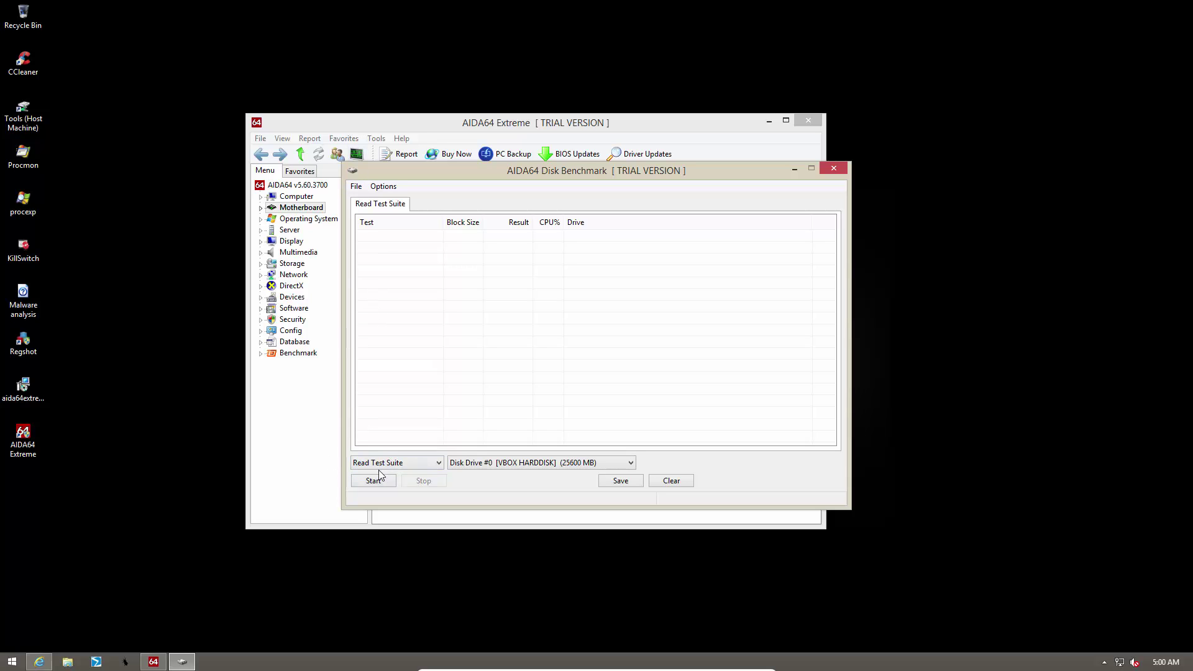
pyautogui.click(477, 465)
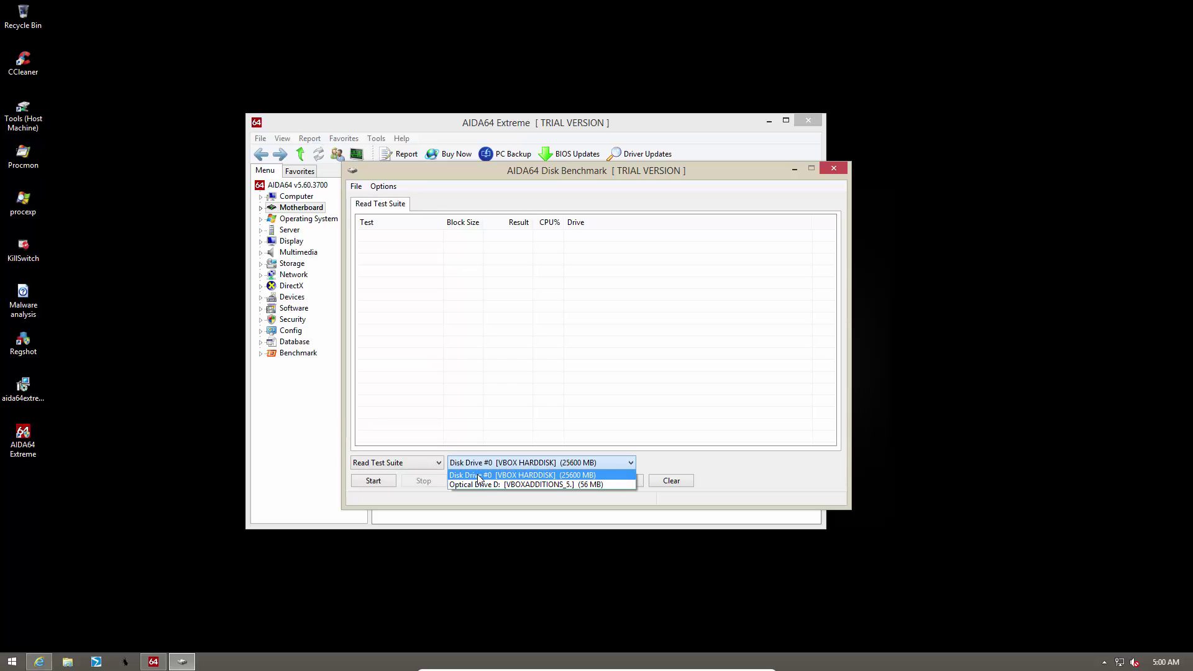
pyautogui.click(479, 476)
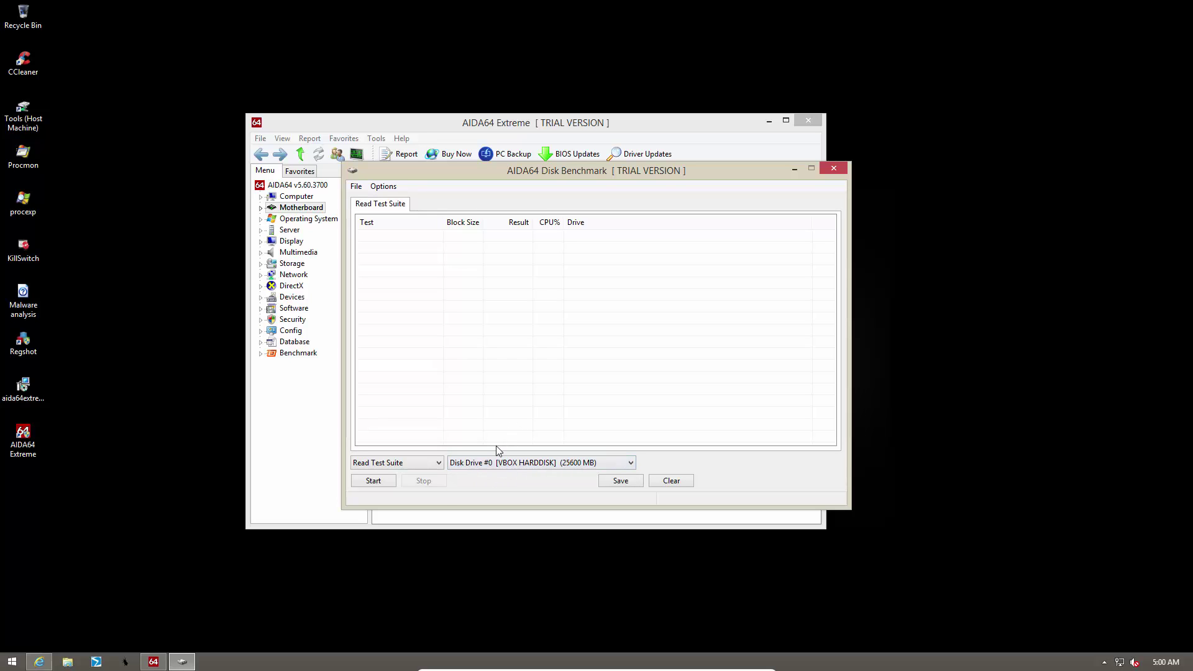
pyautogui.click(373, 482)
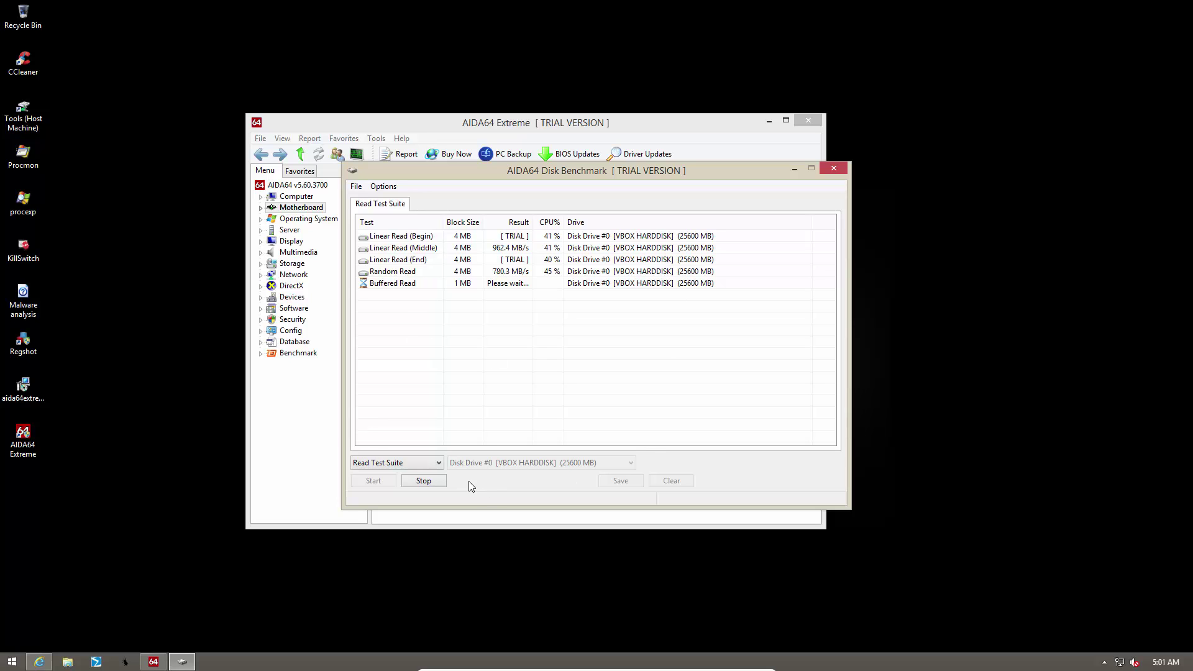
pyautogui.click(429, 481)
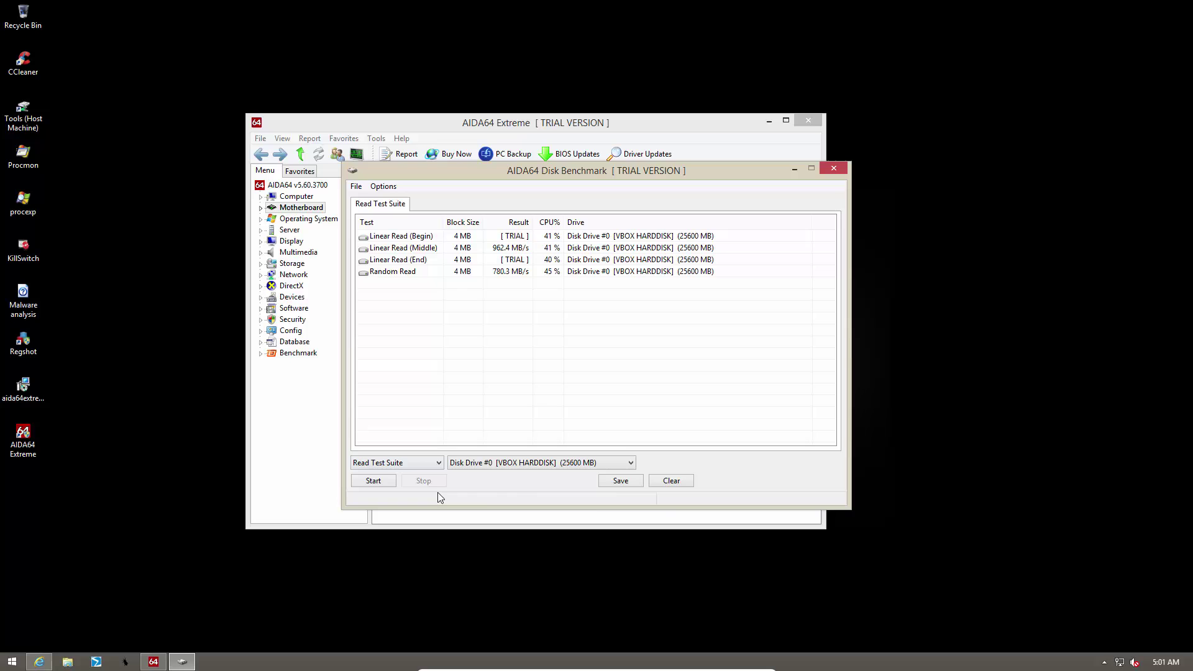
pyautogui.click(611, 483)
# Step: Close the disk benchmark window and briefly open the System Stability Test
pyautogui.click(459, 480)
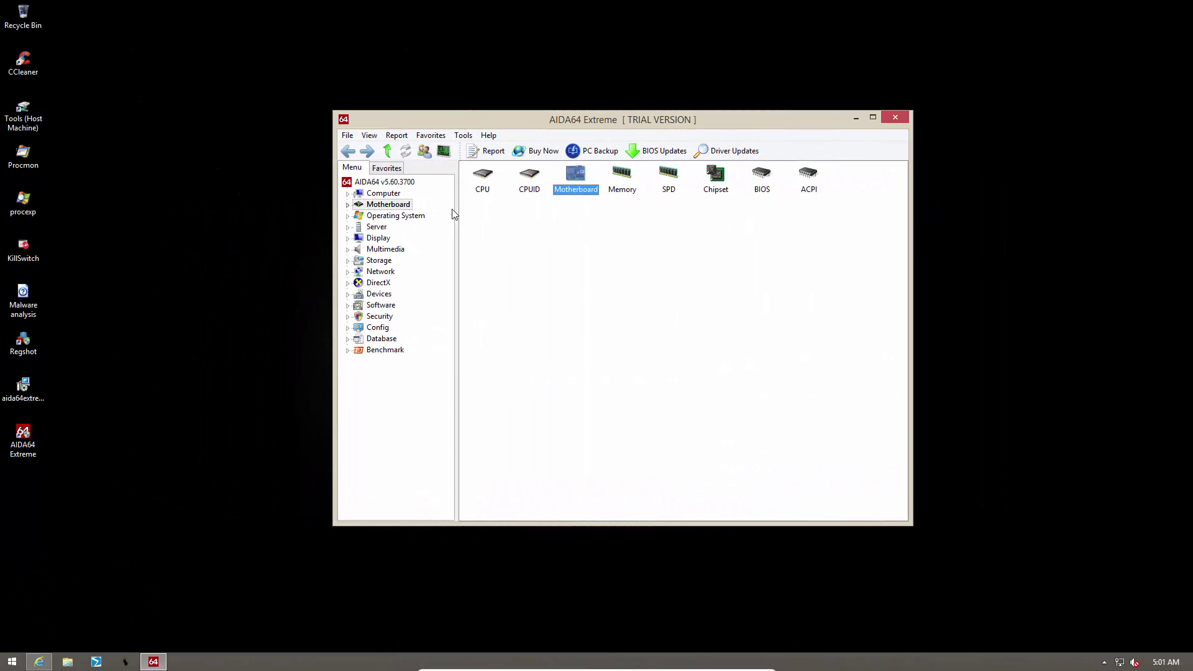
pyautogui.click(550, 250)
pyautogui.click(443, 150)
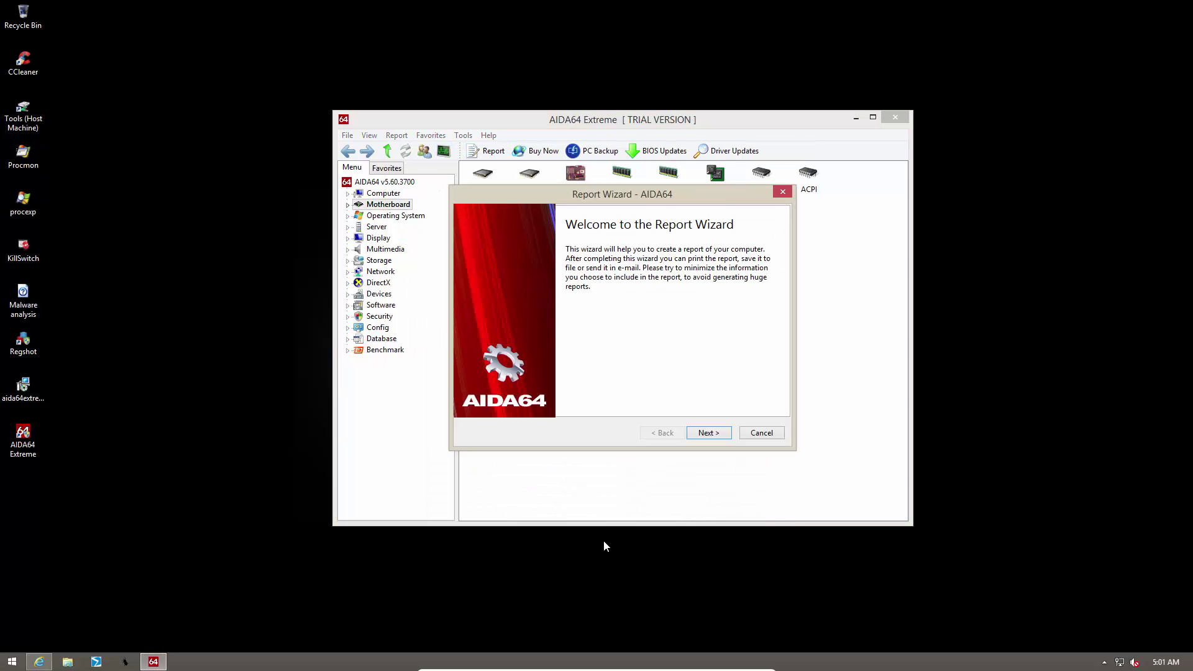
# Step: Cancel the Report Wizard and open Preferences on its Language page, with English selected
pyautogui.click(709, 431)
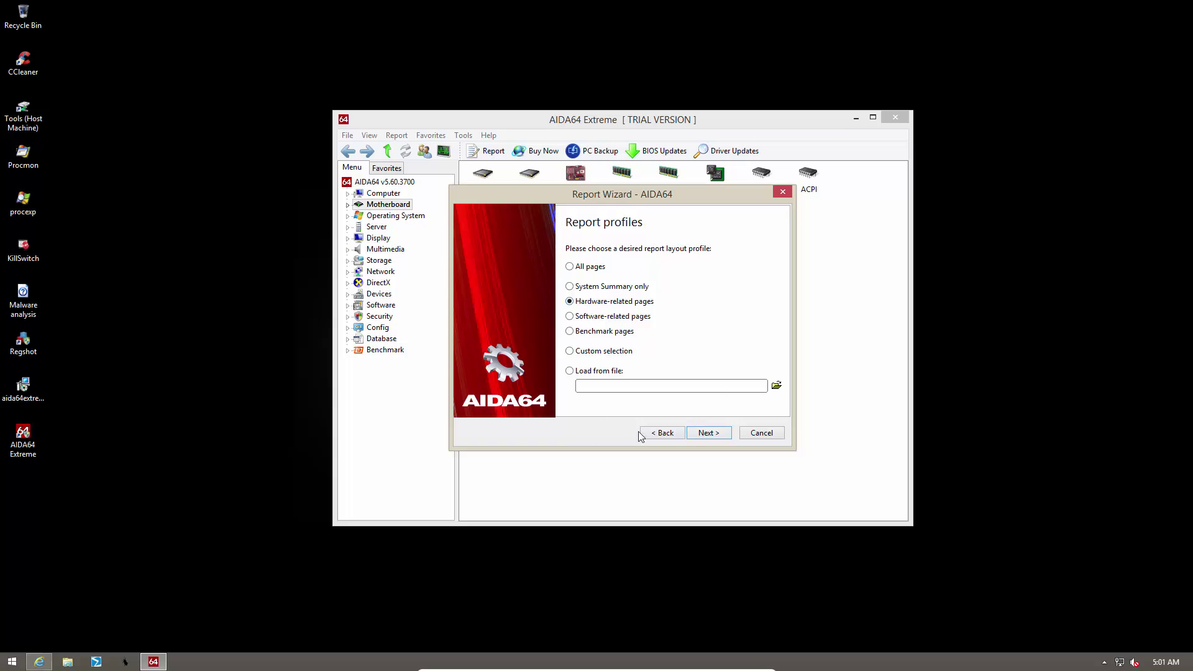
pyautogui.click(761, 433)
pyautogui.click(488, 135)
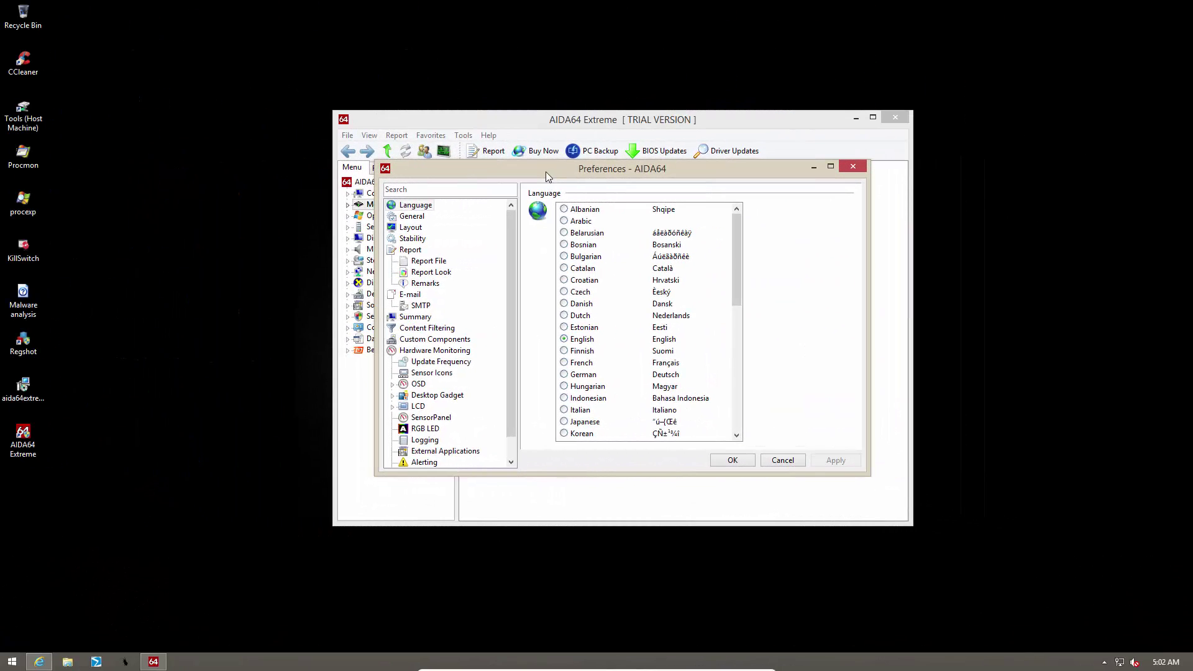
# Step: Browse the General, Layout and Stability preference pages, then select Content Filtering
pyautogui.click(412, 217)
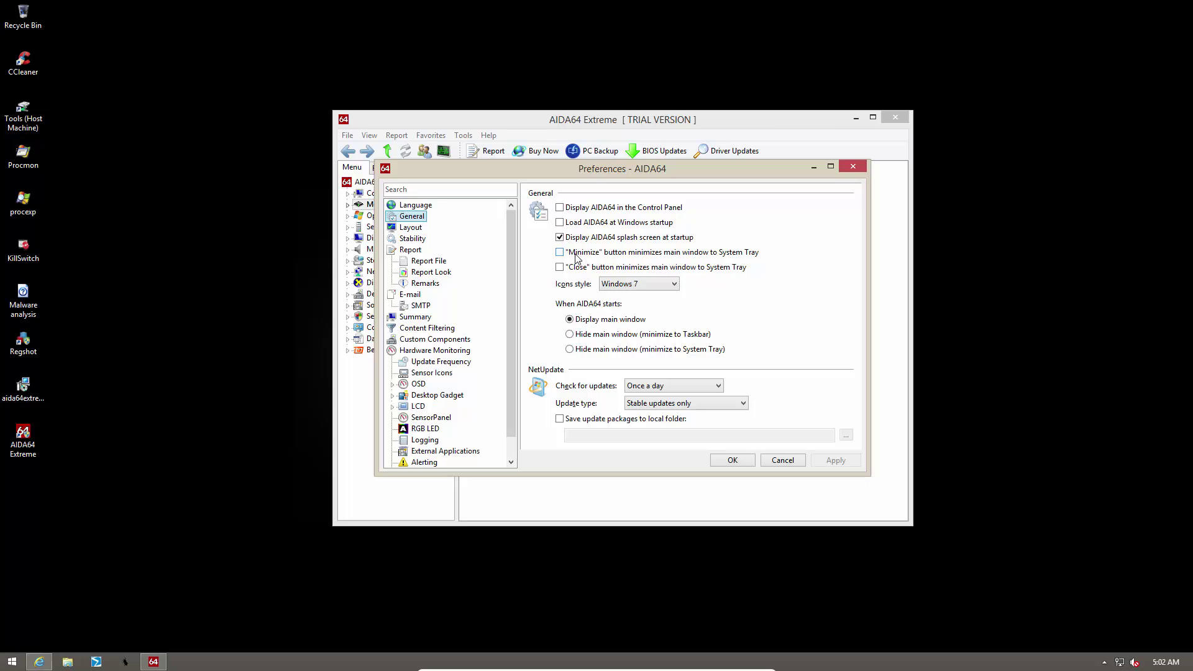
pyautogui.click(418, 229)
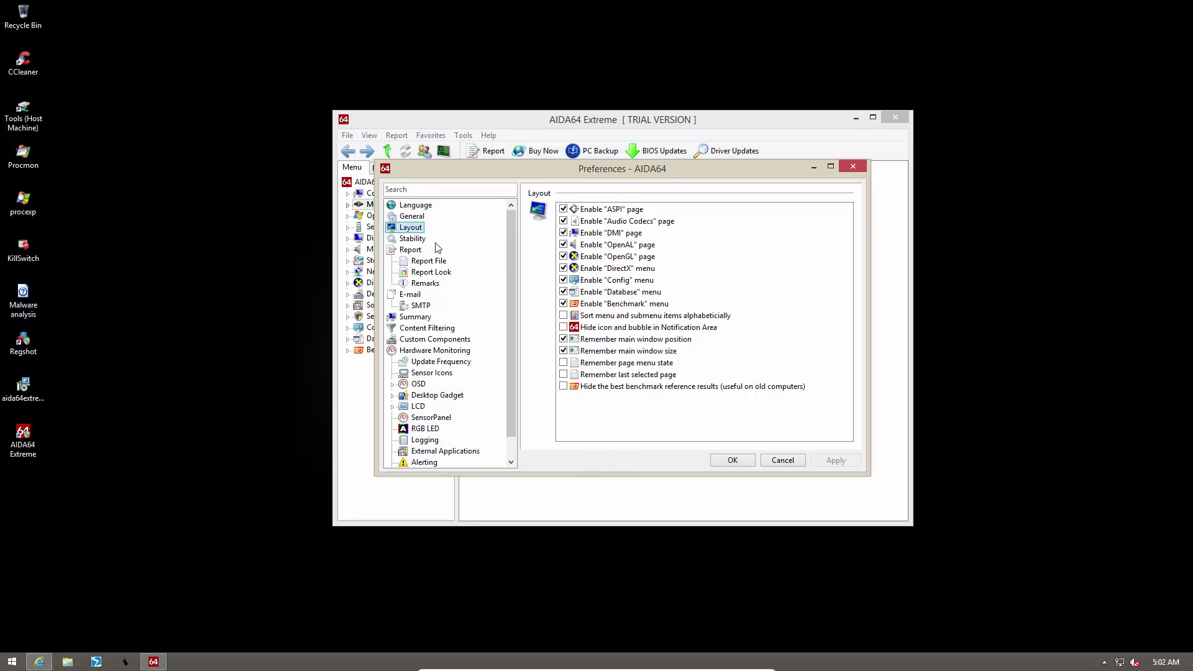
pyautogui.click(418, 239)
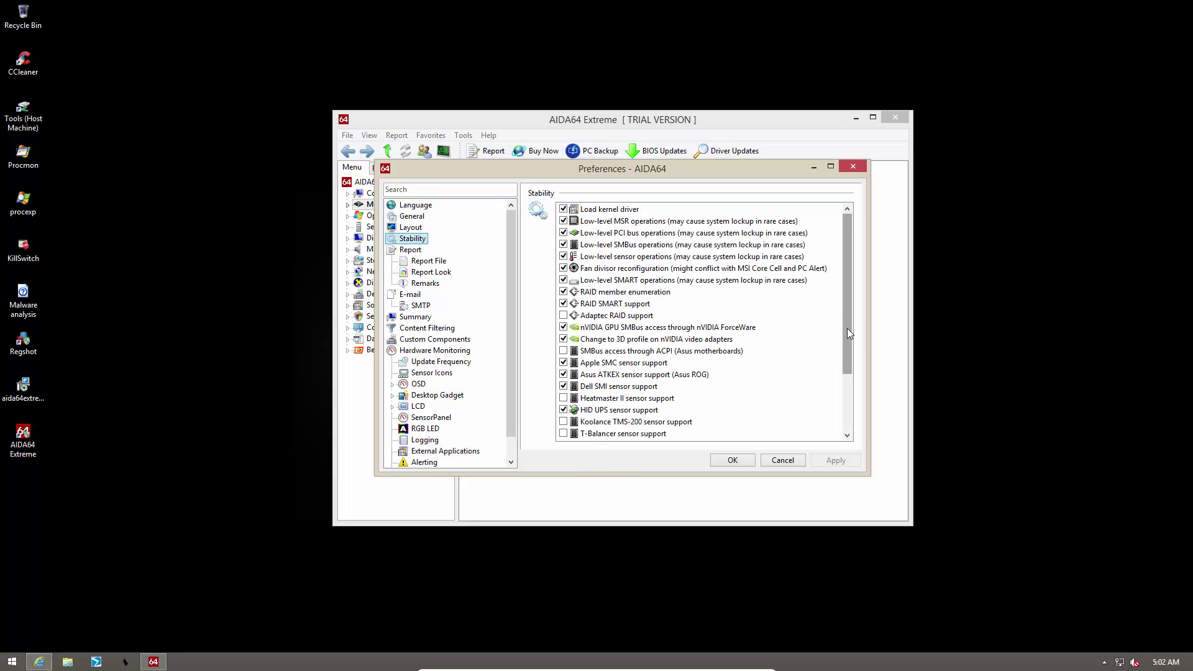
pyautogui.moveTo(847, 328); pyautogui.dragTo(850, 403)
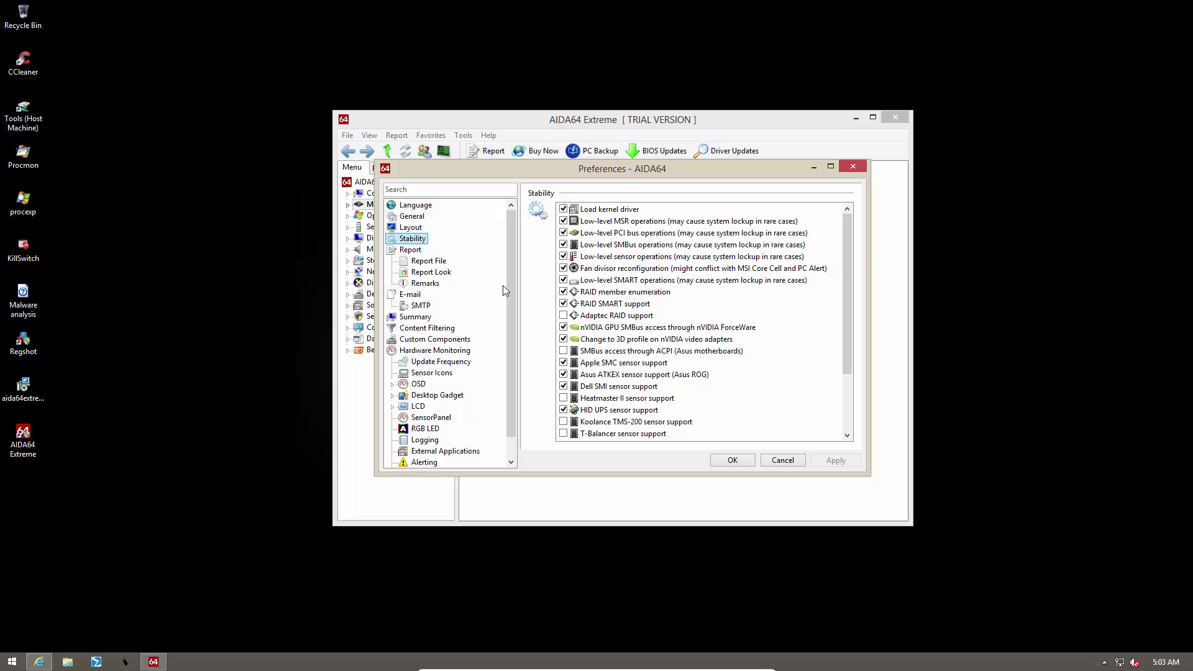
pyautogui.moveTo(510, 292); pyautogui.dragTo(514, 305)
pyautogui.click(427, 305)
# Step: Step through Custom Components, Hardware Monitoring and Update Frequency to the Sensor Icons page
pyautogui.click(419, 318)
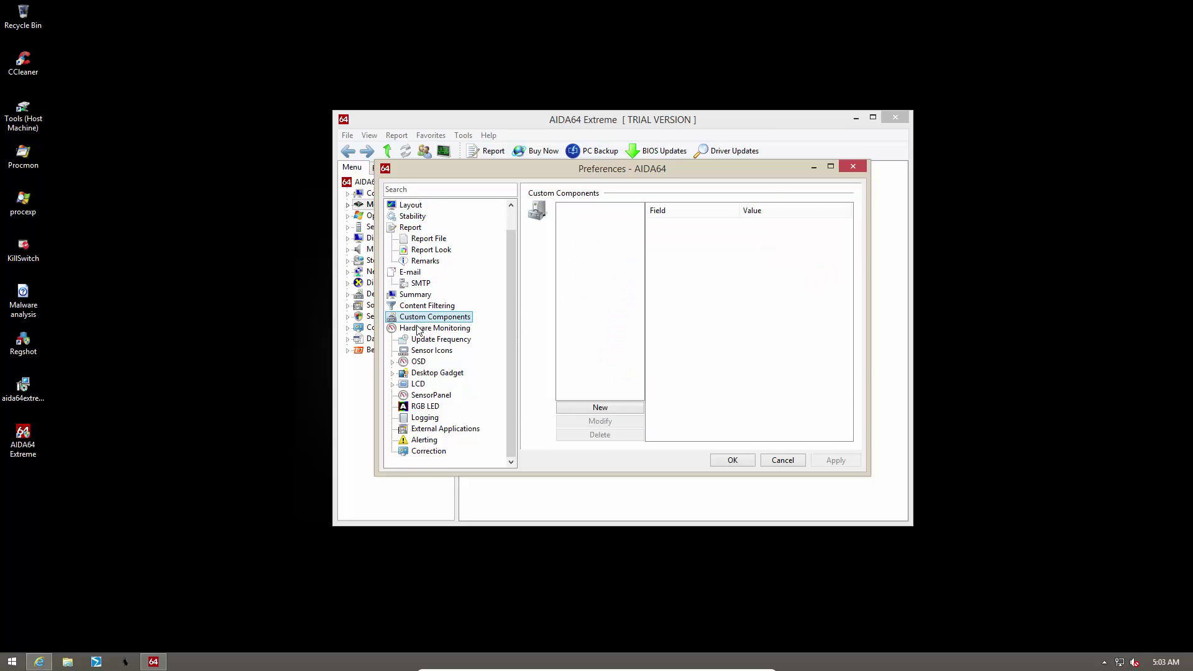
pyautogui.click(420, 328)
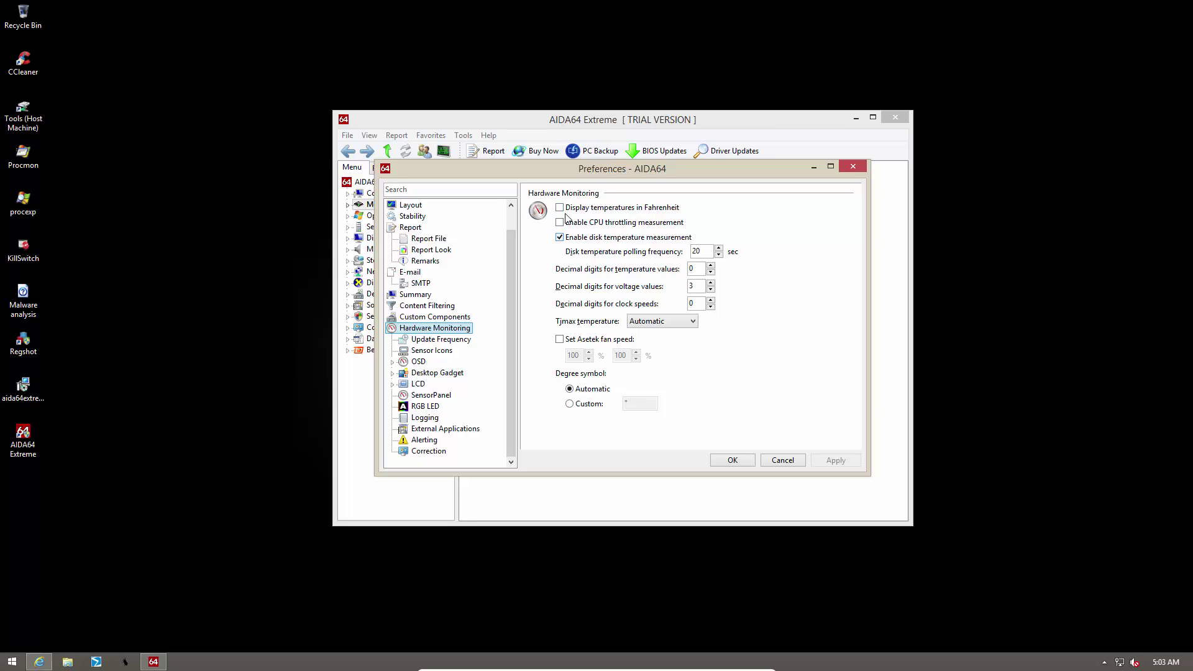
pyautogui.click(433, 340)
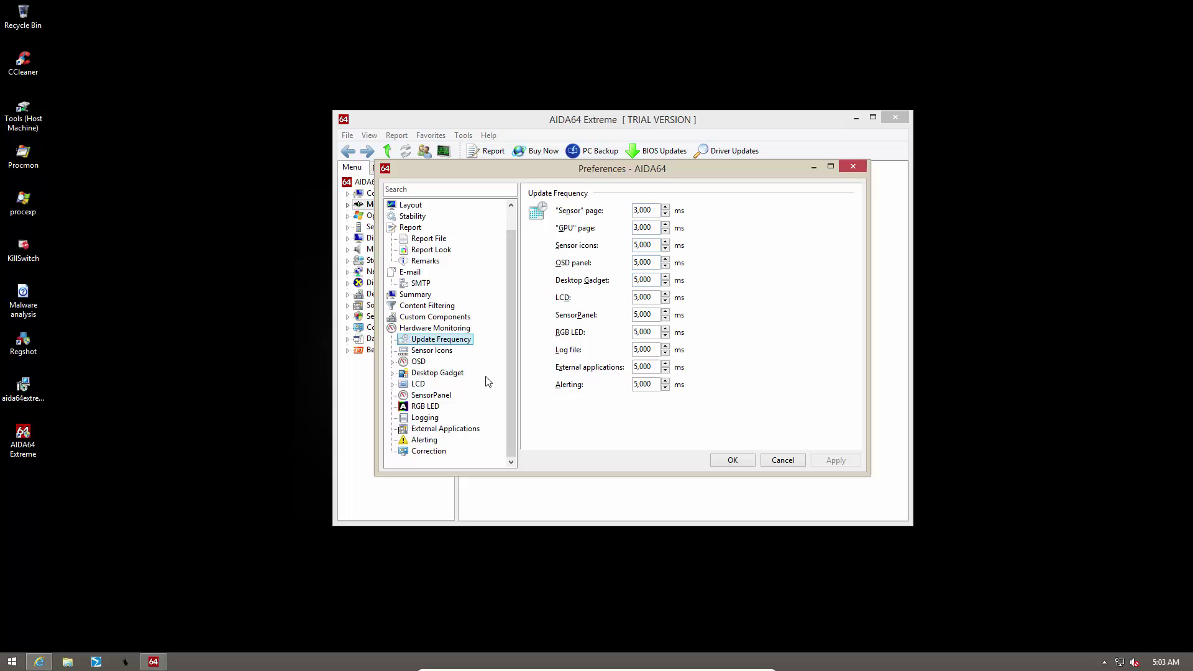
pyautogui.click(451, 351)
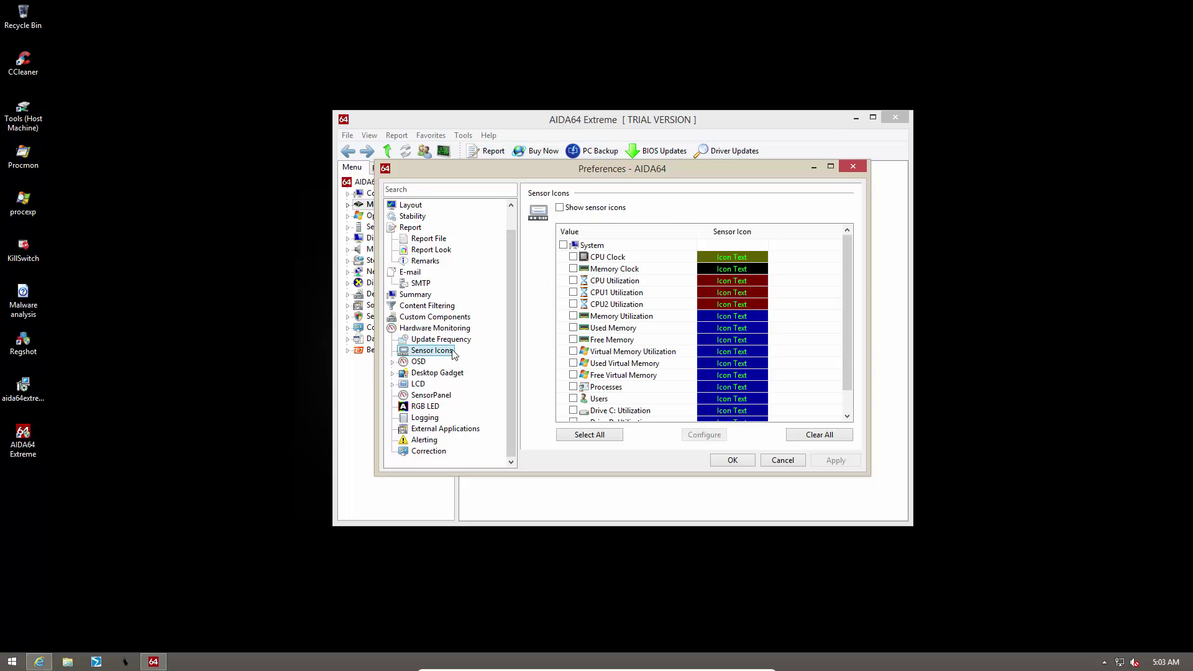
# Step: Enable Show OSD panel and review OSD Items, leaving Date off the panel
pyautogui.click(418, 364)
pyautogui.click(561, 210)
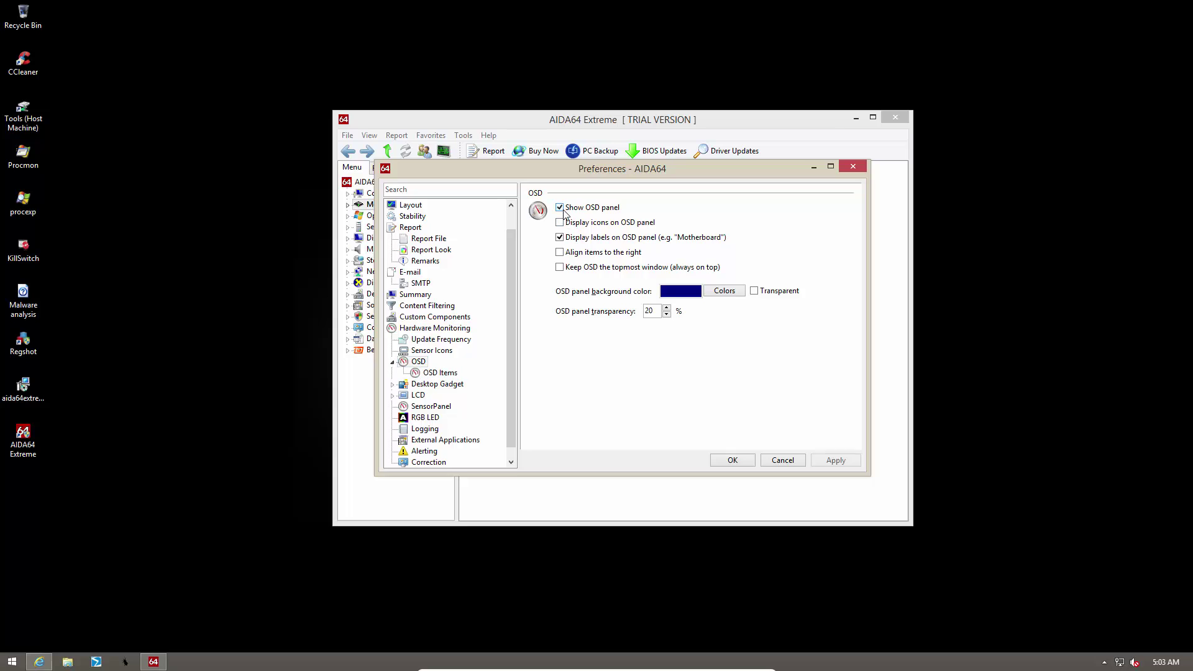
pyautogui.click(432, 376)
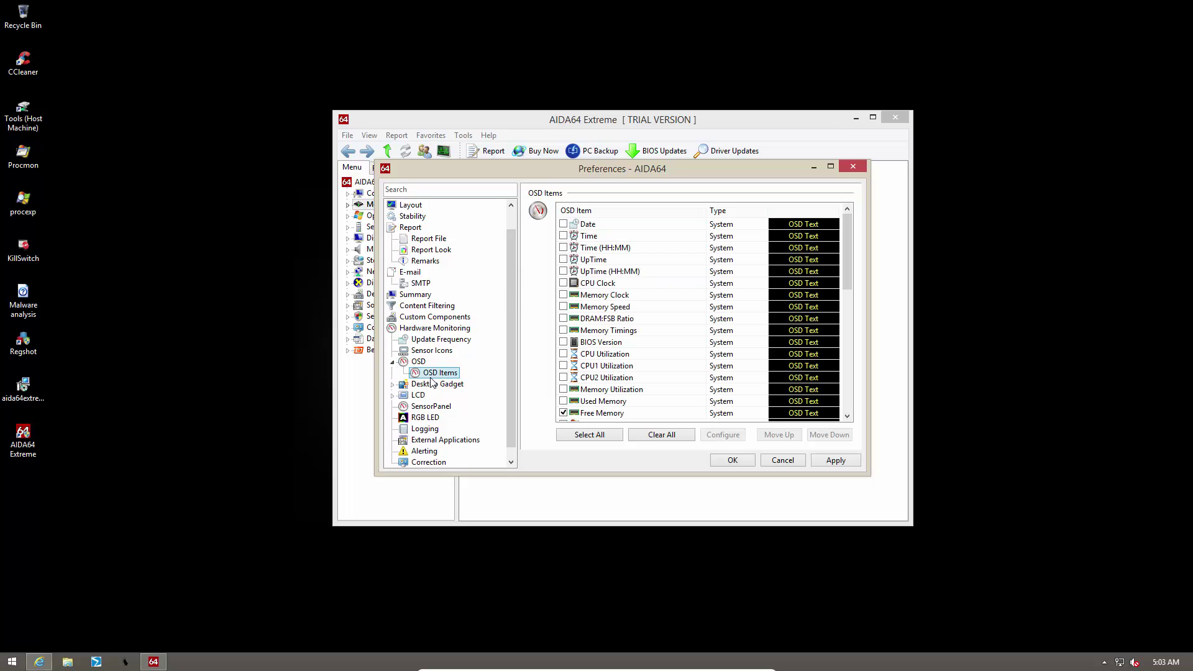
pyautogui.click(565, 229)
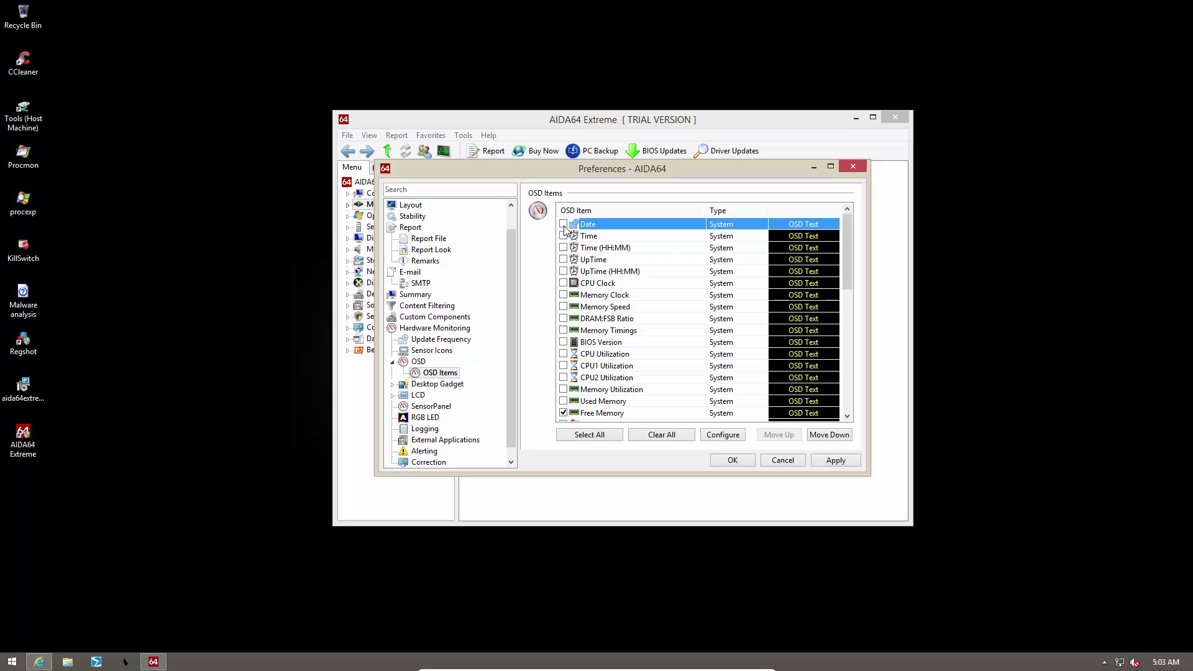
pyautogui.click(564, 225)
pyautogui.doubleClick(401, 364)
# Step: View the Desktop Gadget page, then the empty Correction page under Hardware Monitoring
pyautogui.click(405, 373)
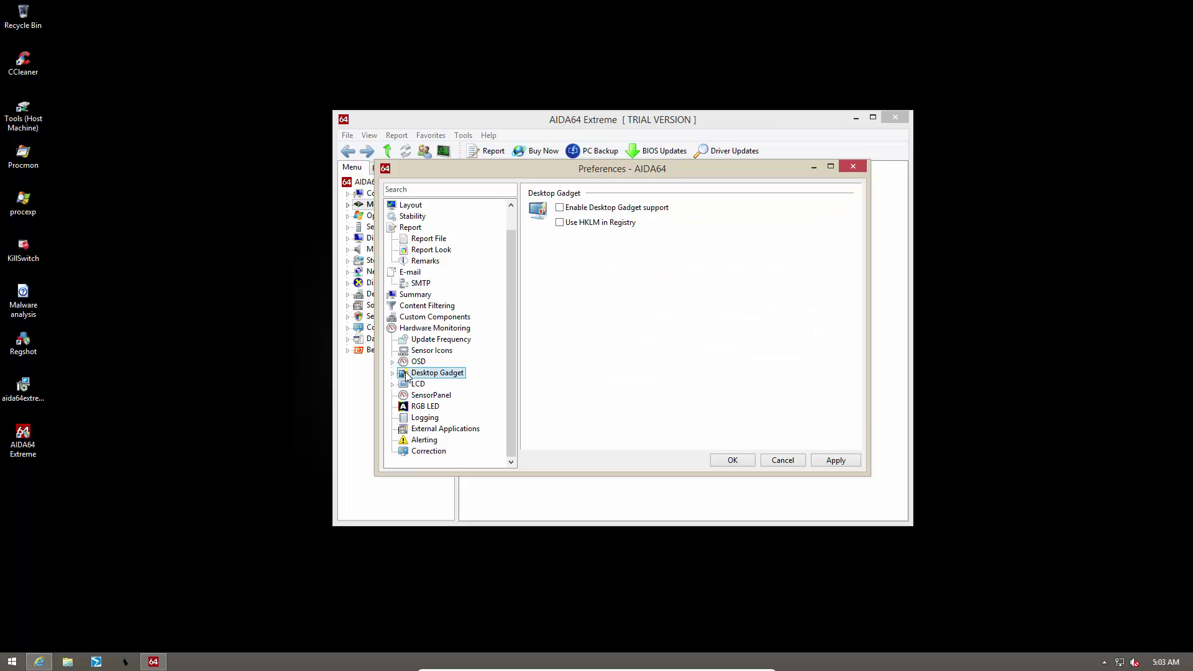
pyautogui.click(560, 208)
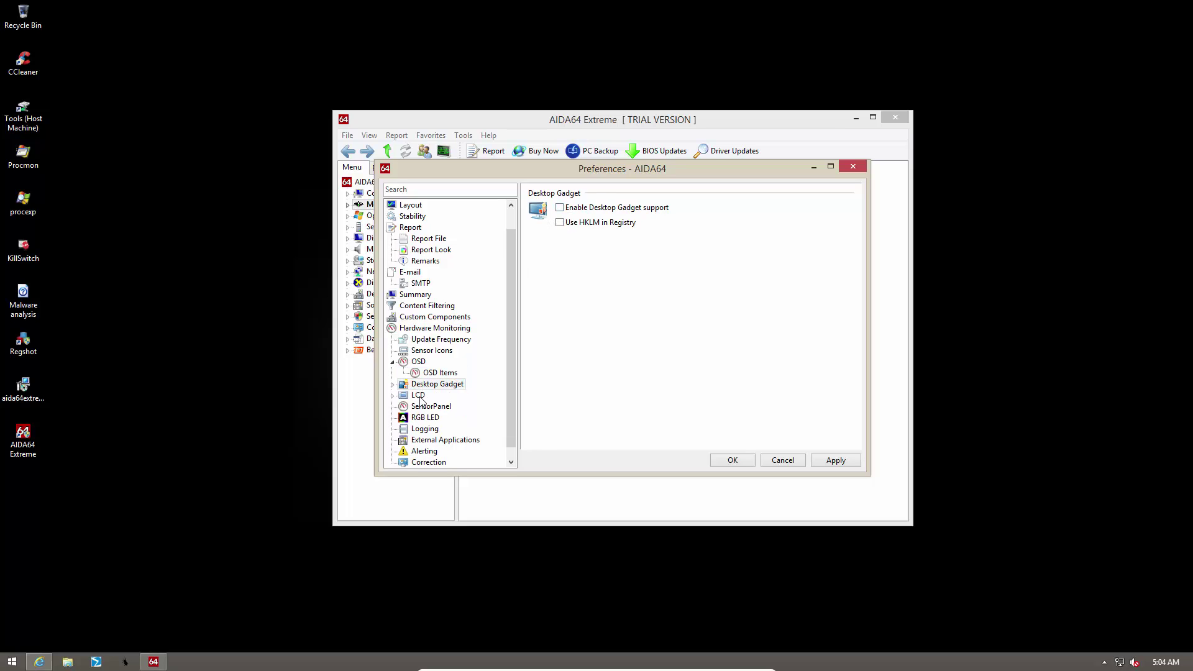
pyautogui.click(425, 454)
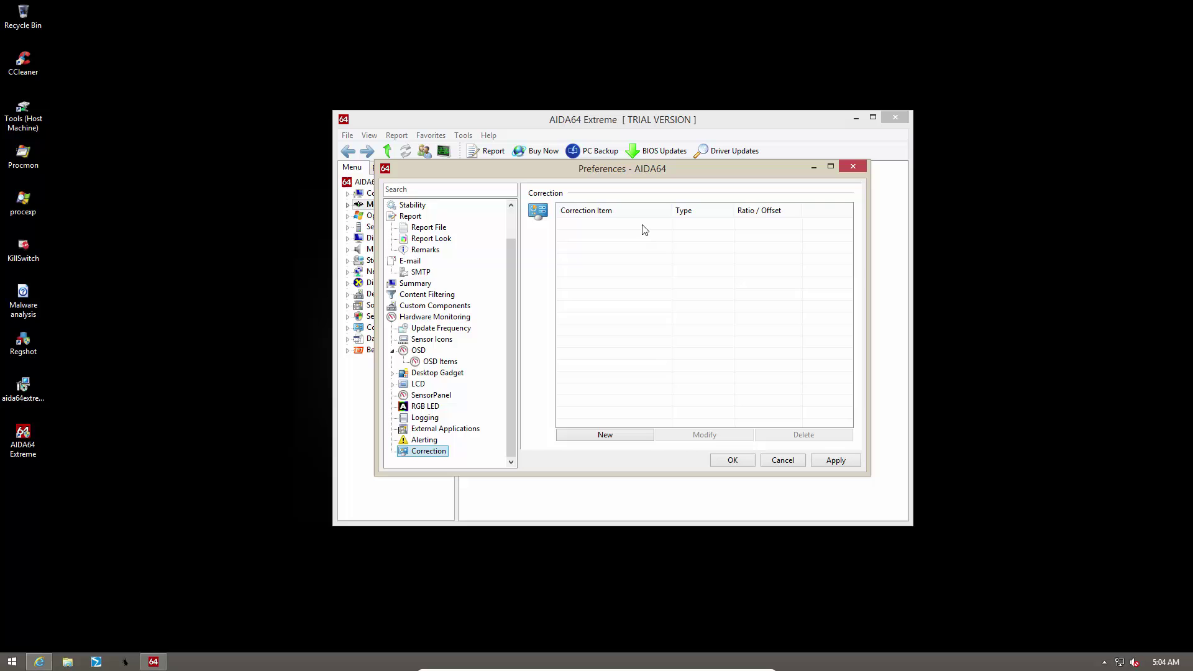